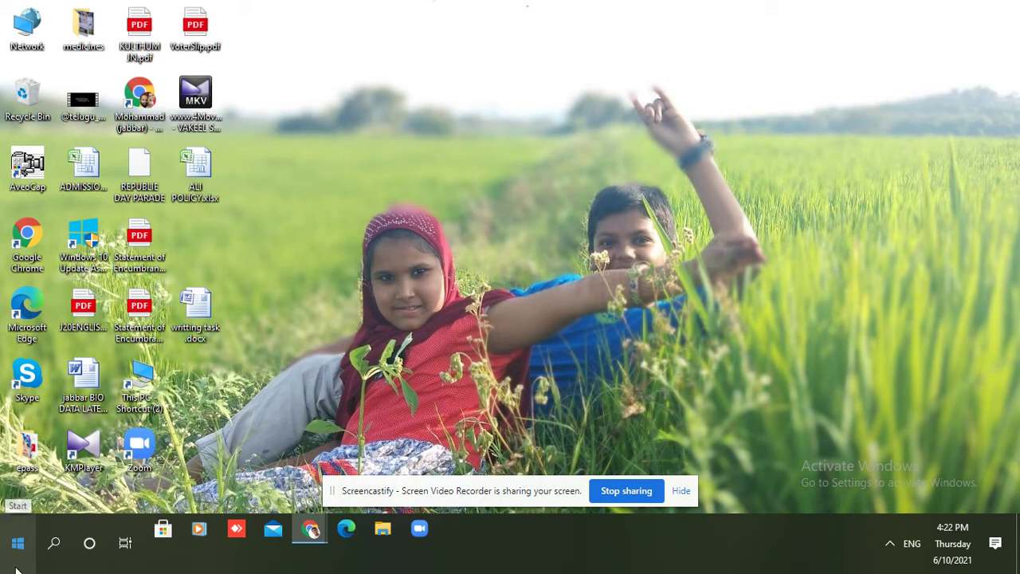
From the Start menu, arrow through the app list to Paint 3D and launch it
{"action": "left_click", "coordinate": [17, 542]}
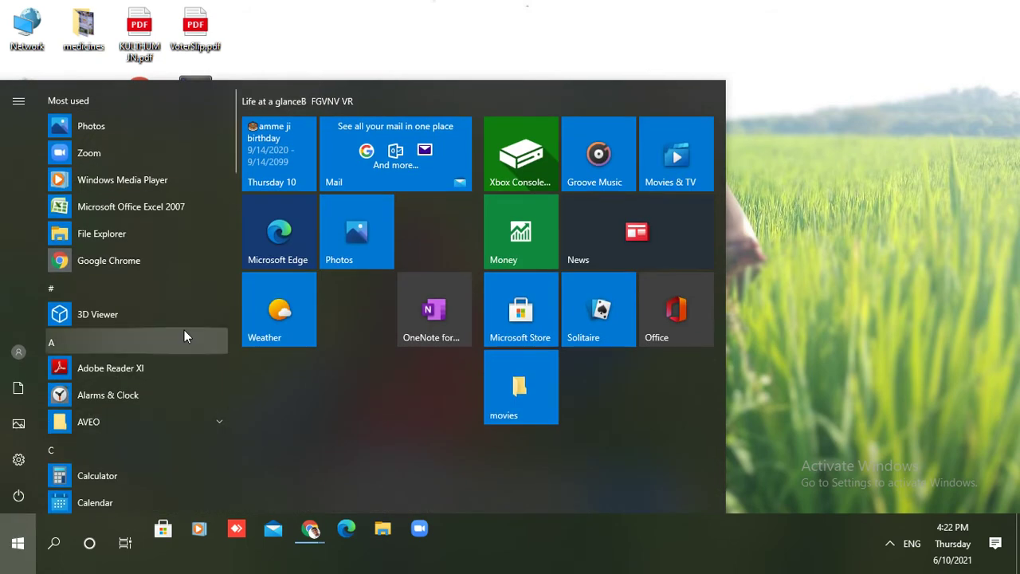
{"action": "key", "text": "Down"}
{"action": "key", "text": "Down"}
{"action": "key", "text": "Down"}
{"action": "key", "text": "Down"}
{"action": "key", "text": "Down"}
{"action": "key", "text": "Down"}
{"action": "key", "text": "Down"}
{"action": "key", "text": "Down"}
{"action": "key", "text": "Down"}
{"action": "key", "text": "Down"}
{"action": "key", "text": "Down"}
{"action": "key", "text": "Down"}
{"action": "key", "text": "Down"}
{"action": "key", "text": "Down"}
{"action": "key", "text": "Down"}
{"action": "key", "text": "Down"}
{"action": "key", "text": "Down"}
{"action": "key", "text": "Down"}
{"action": "key", "text": "Down"}
{"action": "key", "text": "Down"}
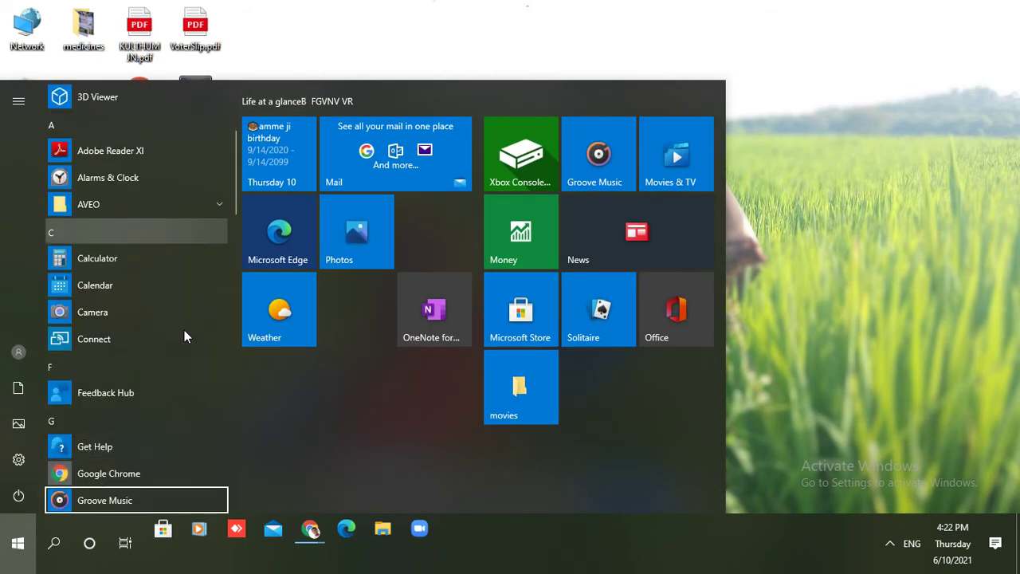
{"action": "key", "text": "Down"}
{"action": "key", "text": "Down"}
{"action": "key", "text": "Down"}
{"action": "key", "text": "Down"}
{"action": "key", "text": "Down"}
{"action": "key", "text": "Down"}
{"action": "key", "text": "Down"}
{"action": "key", "text": "Down"}
{"action": "key", "text": "Down"}
{"action": "key", "text": "Down"}
{"action": "key", "text": "Down"}
{"action": "key", "text": "Down"}
{"action": "key", "text": "Down"}
{"action": "key", "text": "Down"}
{"action": "key", "text": "Down"}
{"action": "key", "text": "Down"}
{"action": "key", "text": "Down"}
{"action": "key", "text": "Down"}
{"action": "key", "text": "Down"}
{"action": "key", "text": "Down"}
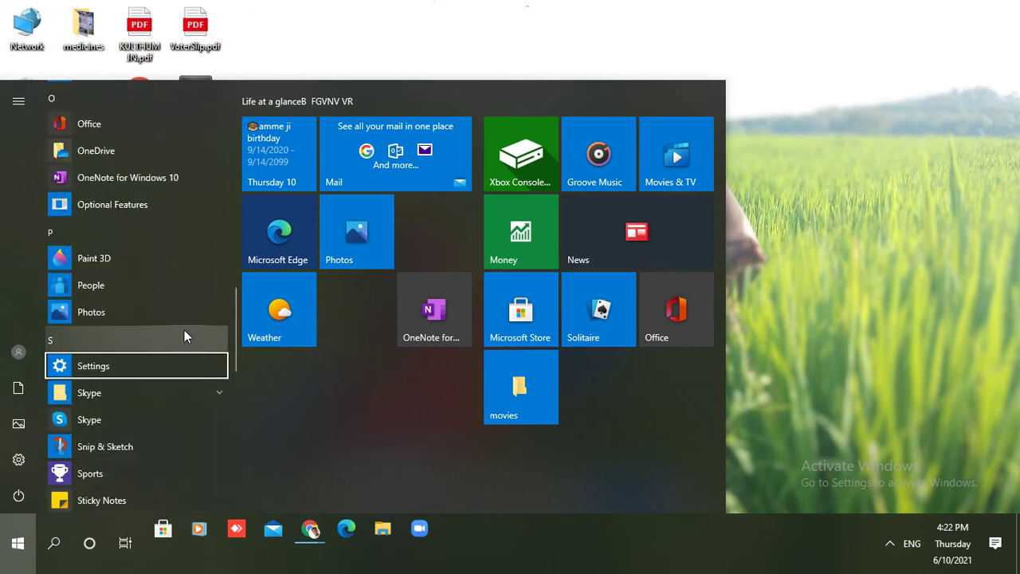
{"action": "key", "text": "Up"}
{"action": "key", "text": "Up"}
{"action": "key", "text": "Up"}
{"action": "key", "text": "Up"}
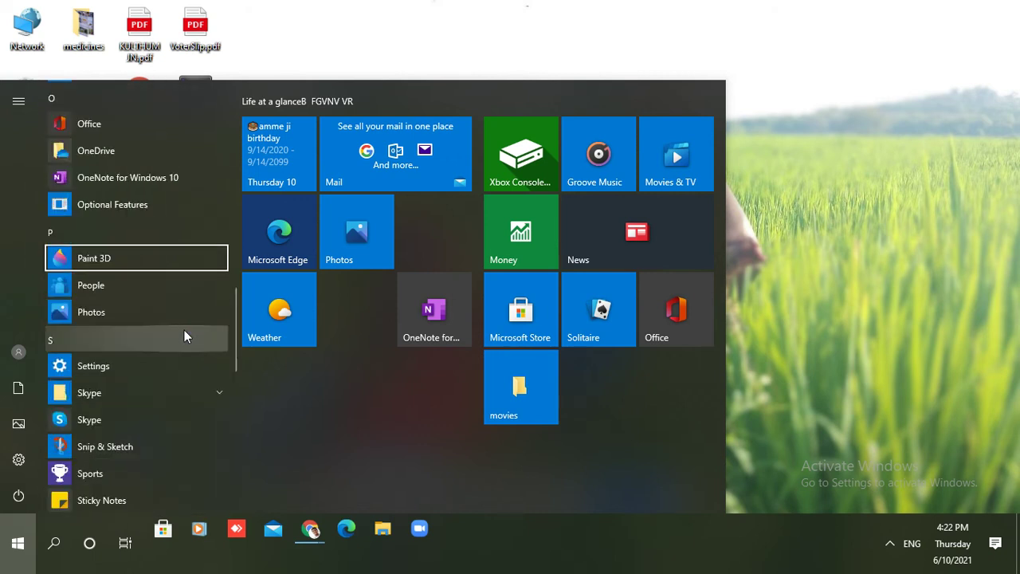
{"action": "key", "text": "Return"}
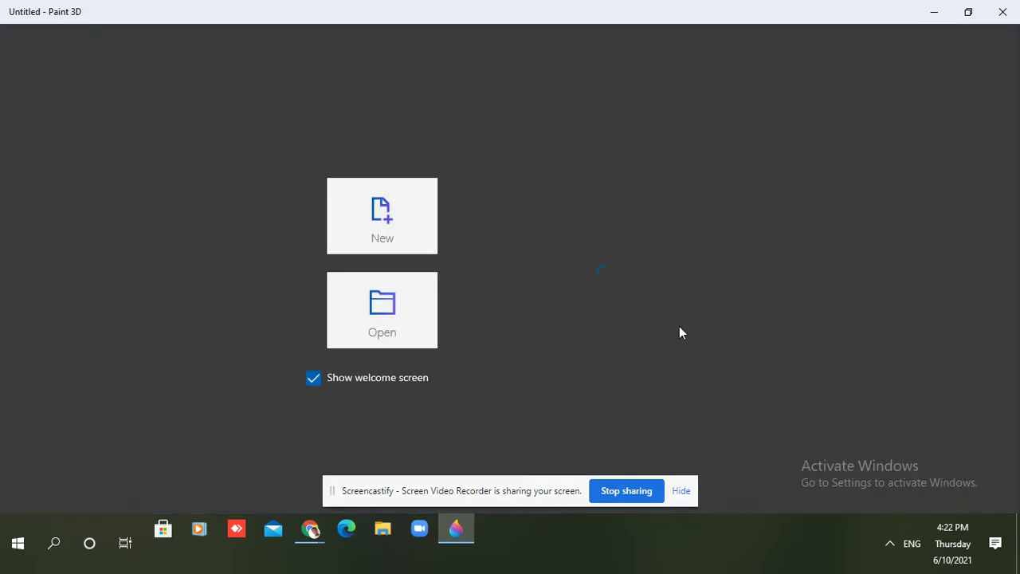
Start a blank drawing and stretch the canvas taller and wider to fill the workspace
{"action": "left_click", "coordinate": [603, 310]}
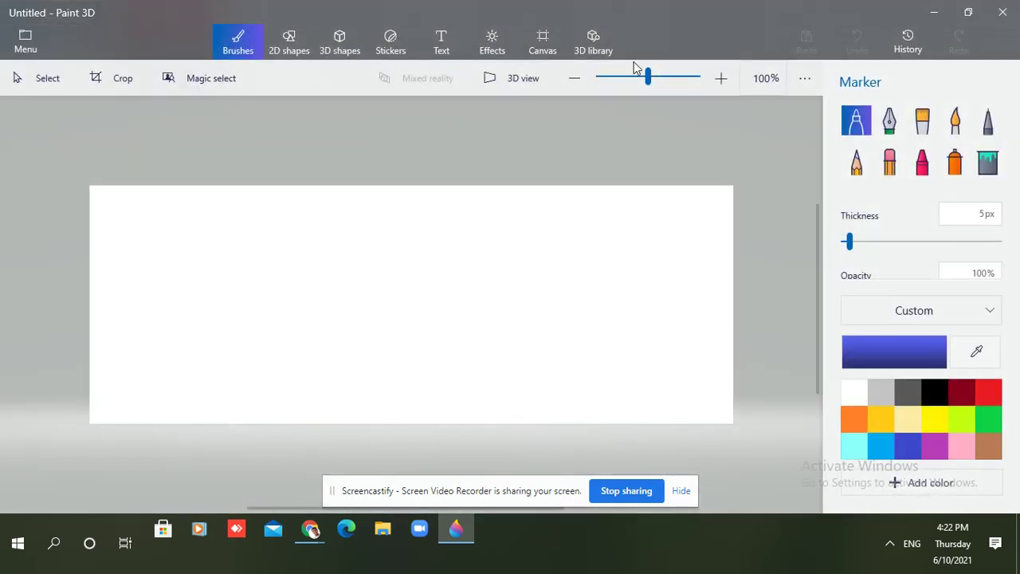
{"action": "left_click", "coordinate": [541, 43]}
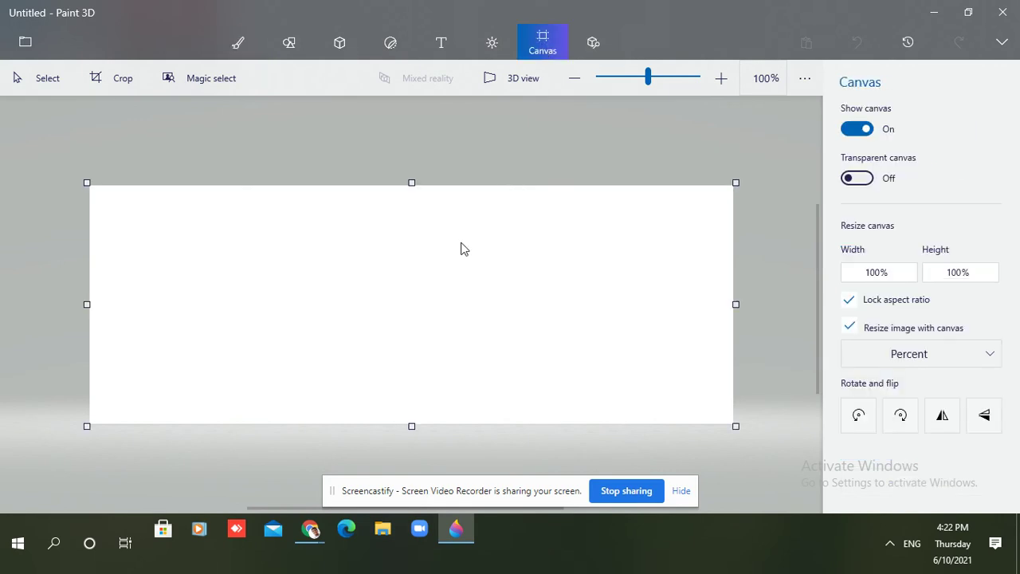
{"action": "left_click_drag", "start_coordinate": [407, 192], "coordinate": [411, 115]}
{"action": "left_click_drag", "start_coordinate": [89, 304], "coordinate": [8, 302]}
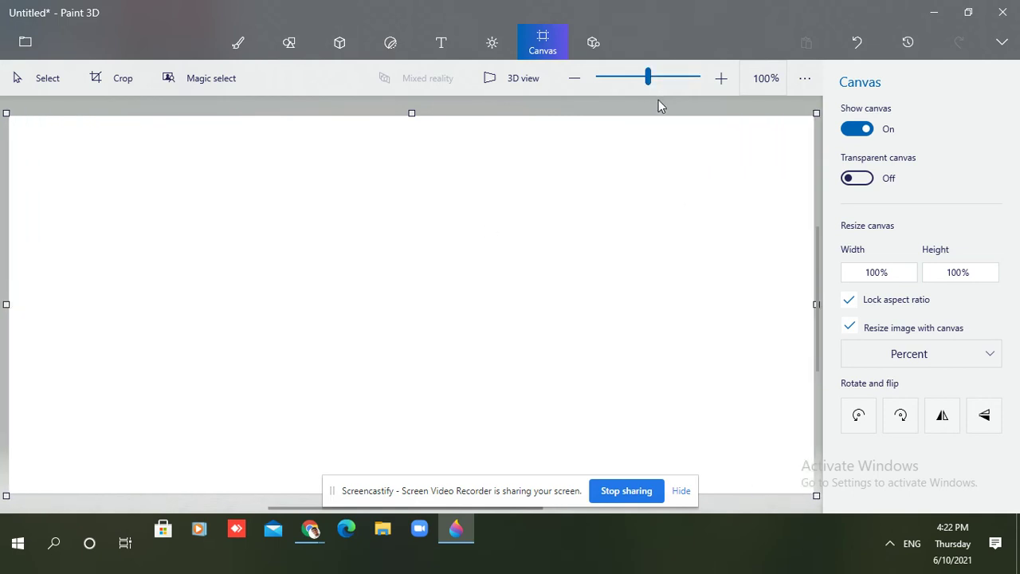
Pick the Fish model from 3D shapes and drag a large fish across the canvas's left half
{"action": "left_click", "coordinate": [333, 51]}
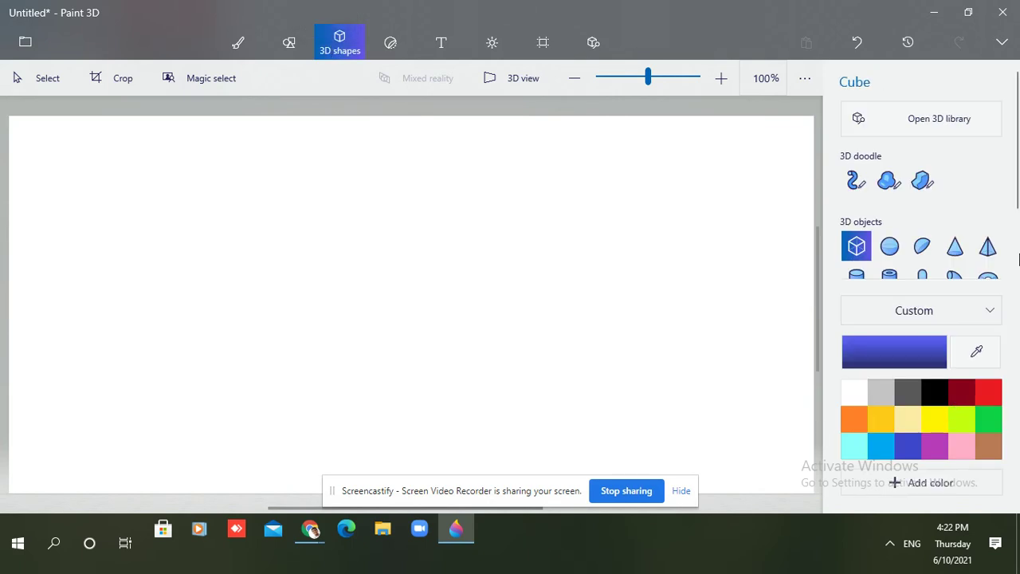
{"action": "left_click", "coordinate": [1015, 275]}
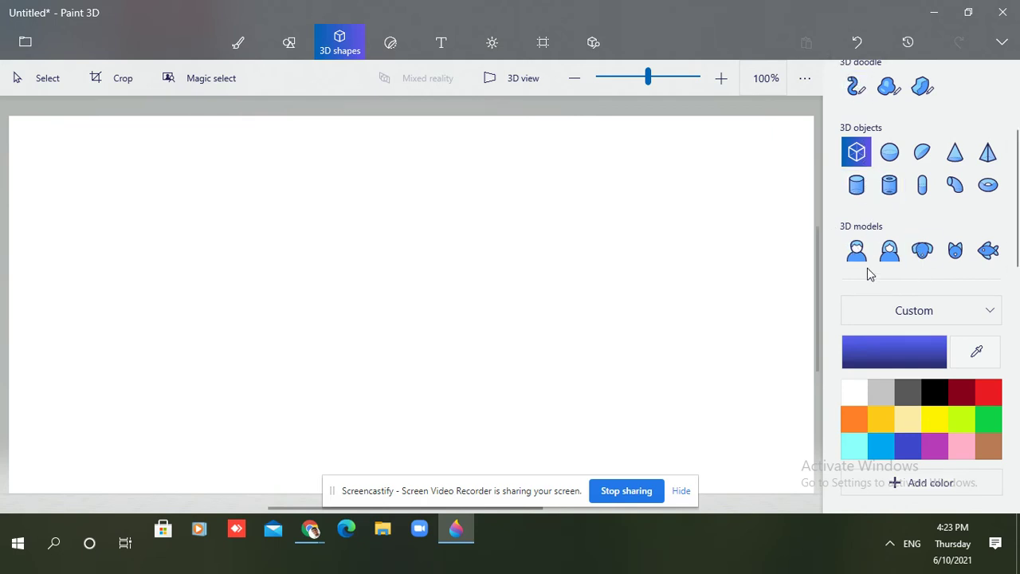
{"action": "left_click", "coordinate": [988, 257]}
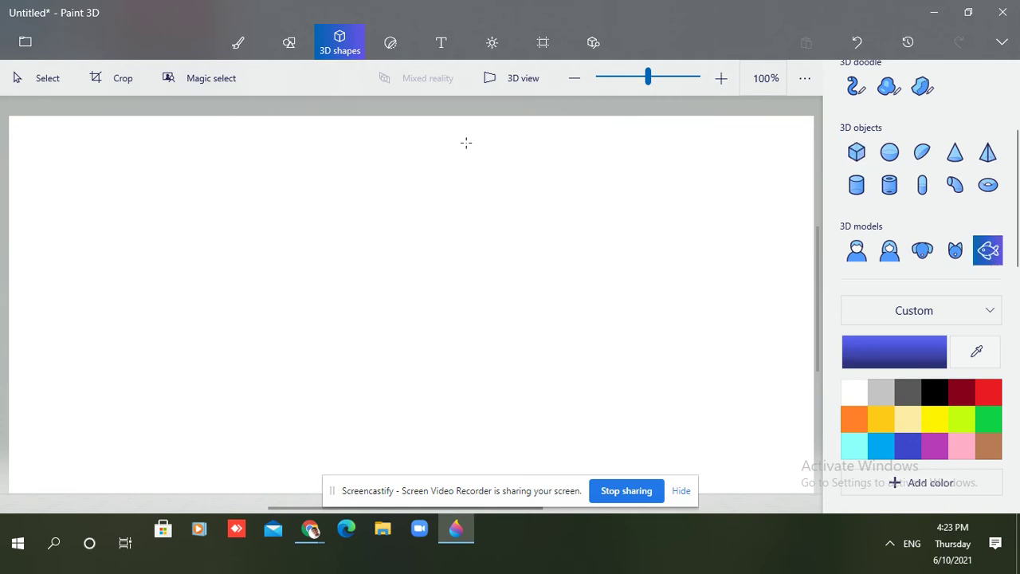
{"action": "left_click_drag", "start_coordinate": [82, 220], "coordinate": [491, 393]}
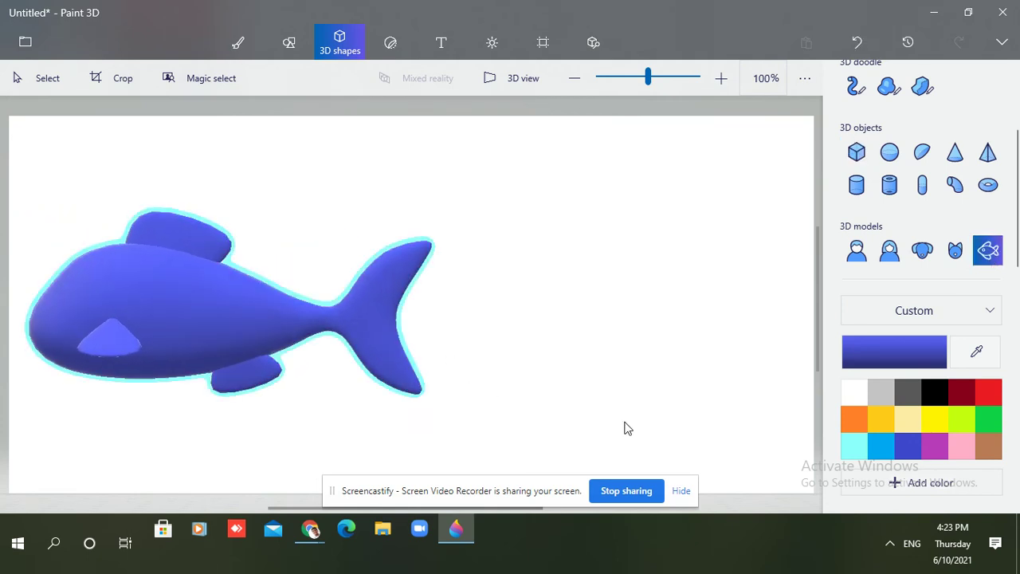
Place a large 3D Cat model at the upper right of the canvas
{"action": "left_click", "coordinate": [538, 188]}
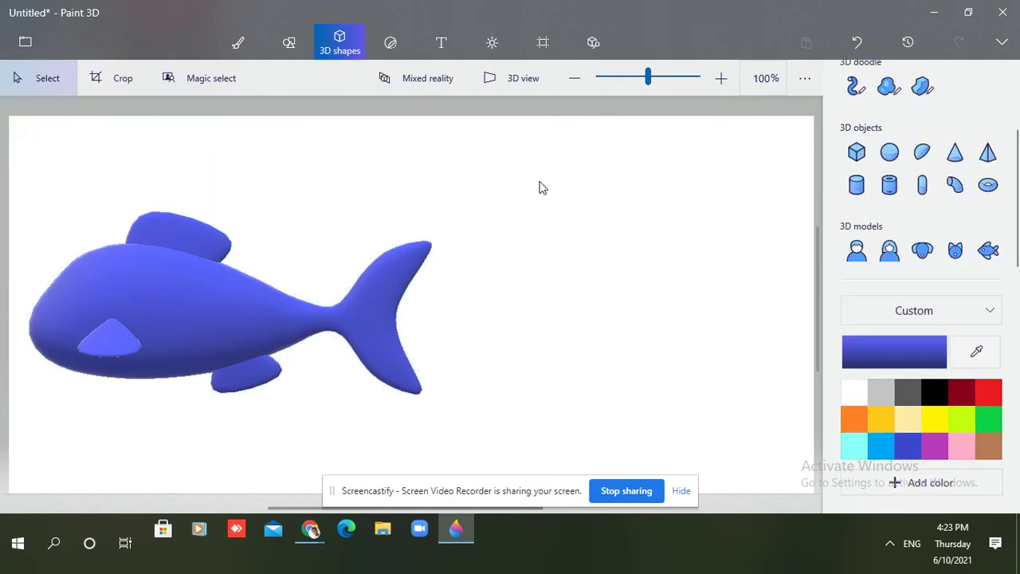
{"action": "left_click", "coordinate": [956, 261]}
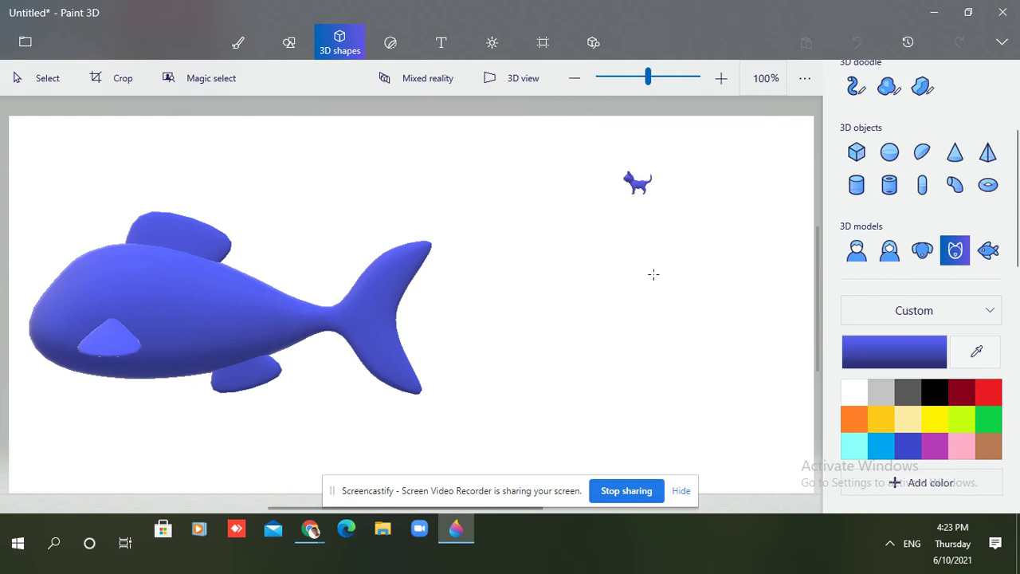
{"action": "left_click_drag", "start_coordinate": [653, 274], "coordinate": [793, 550]}
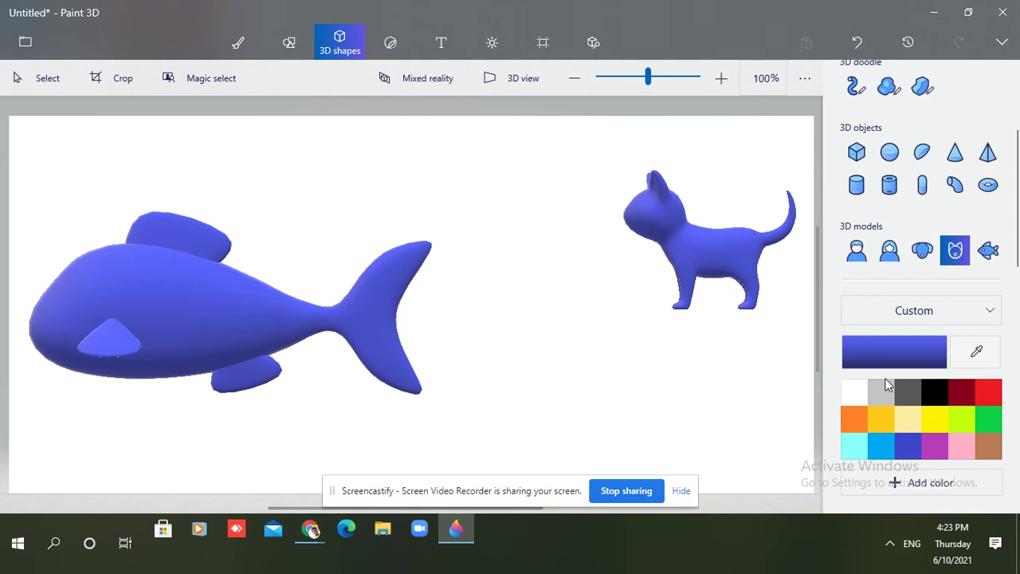
Add the 3D Dog model below the cat, then deselect it
{"action": "left_click", "coordinate": [600, 407]}
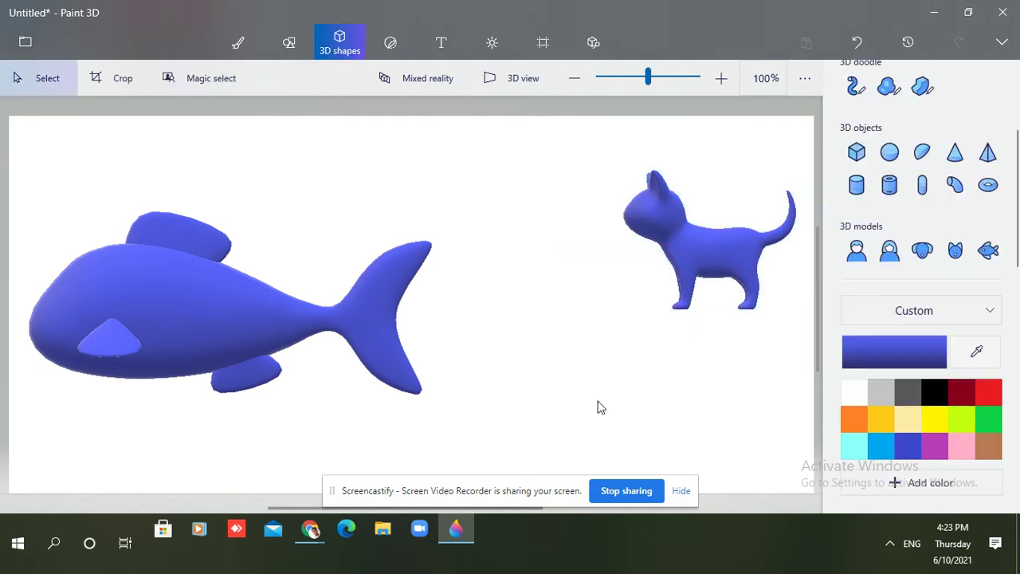
{"action": "left_click", "coordinate": [922, 250]}
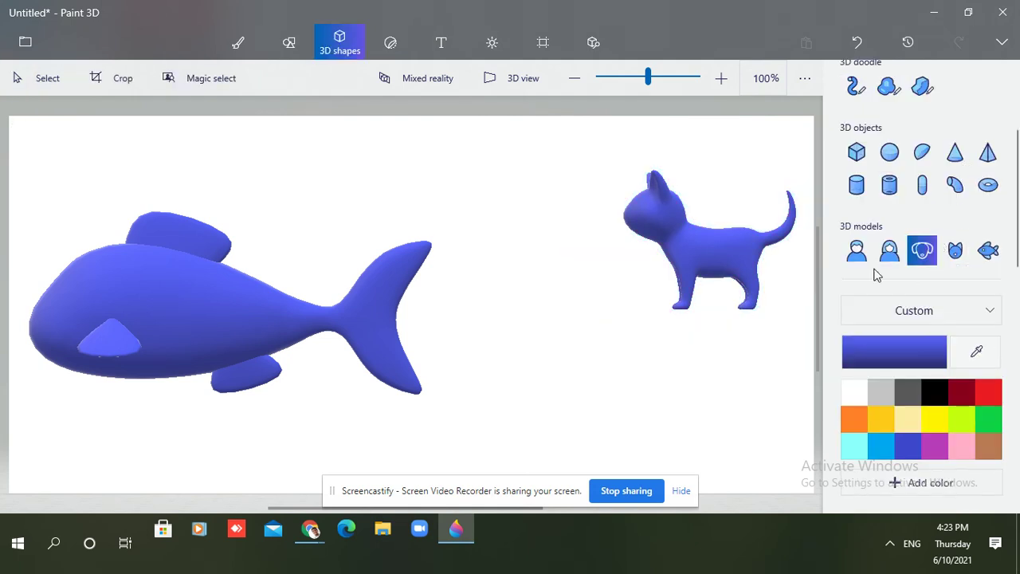
{"action": "left_click", "coordinate": [502, 324]}
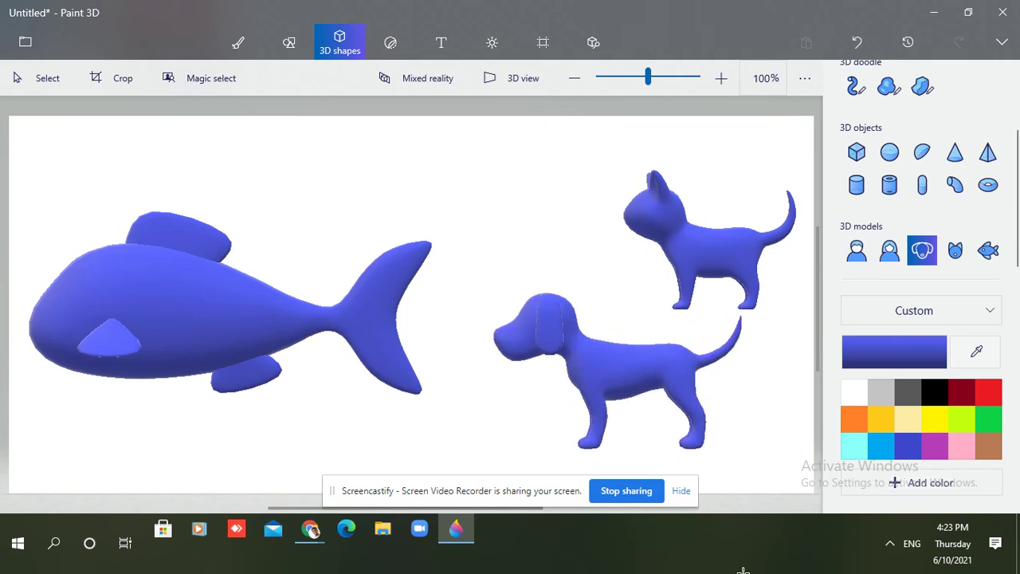
{"action": "left_click", "coordinate": [606, 375]}
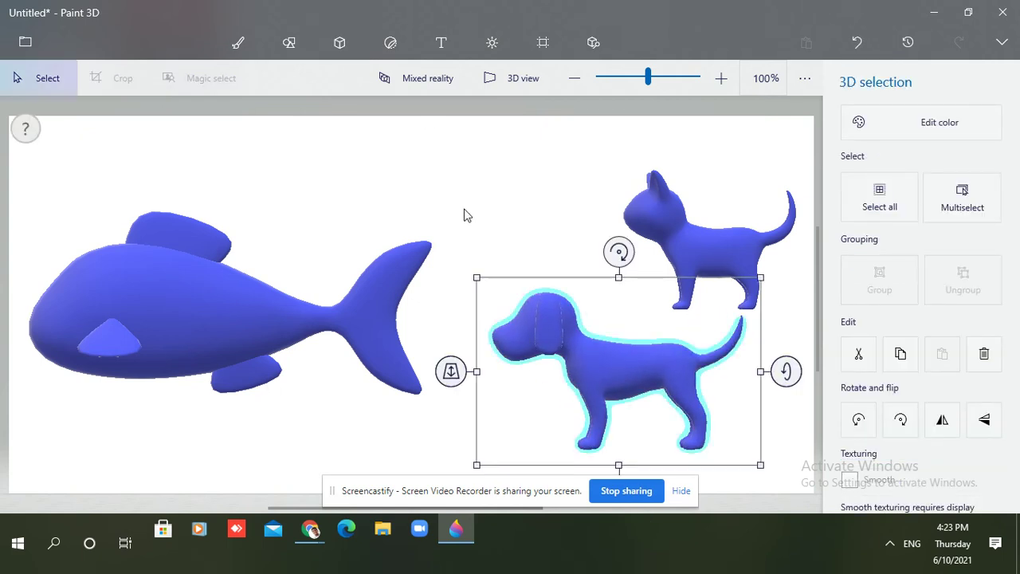
{"action": "left_click", "coordinate": [463, 204]}
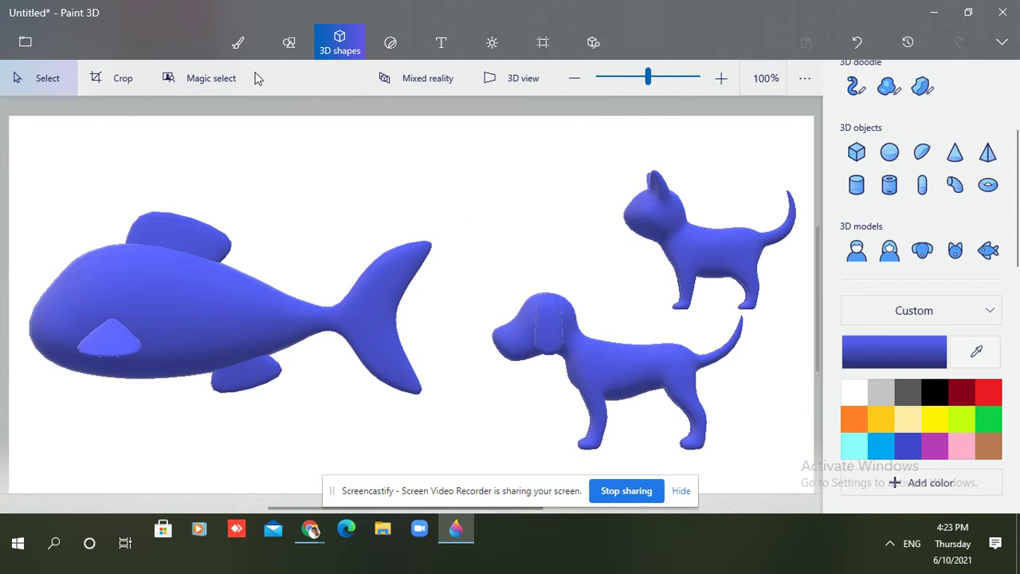
Open Stickers, look through the Stickers and Custom stickers tabs, then return to Textures
{"action": "left_click", "coordinate": [390, 44]}
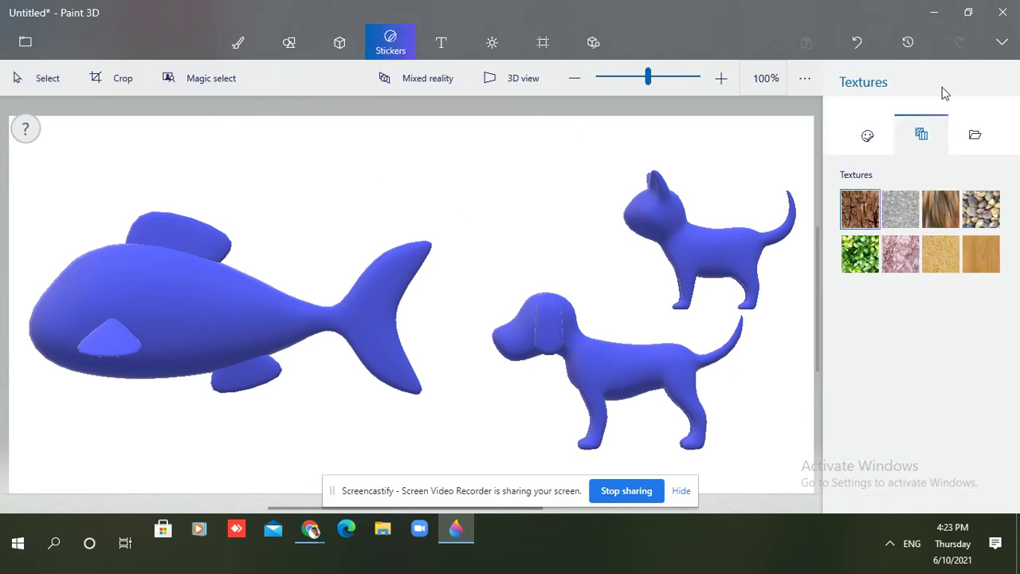
{"action": "left_click", "coordinate": [865, 137]}
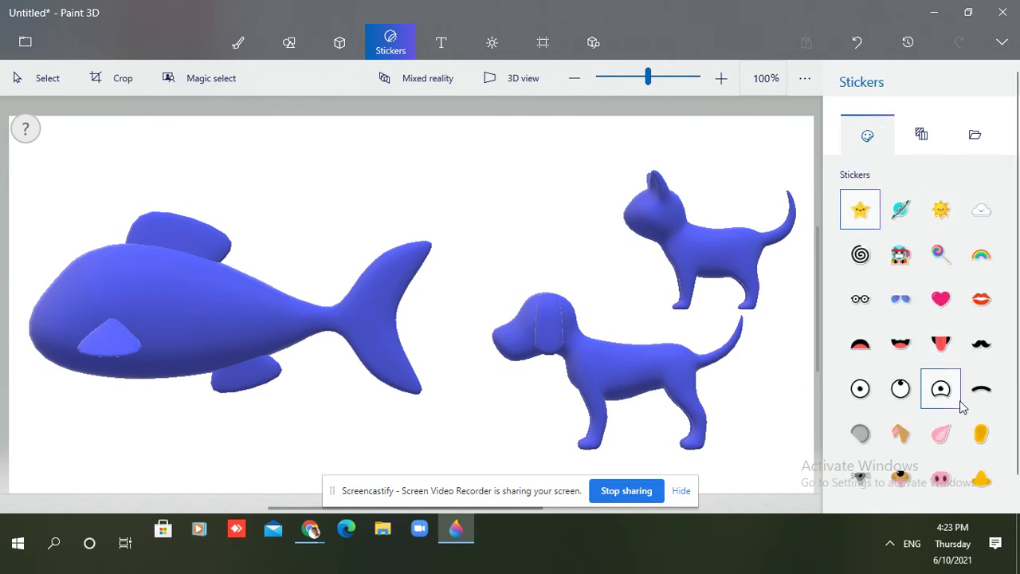
{"action": "left_click", "coordinate": [974, 137]}
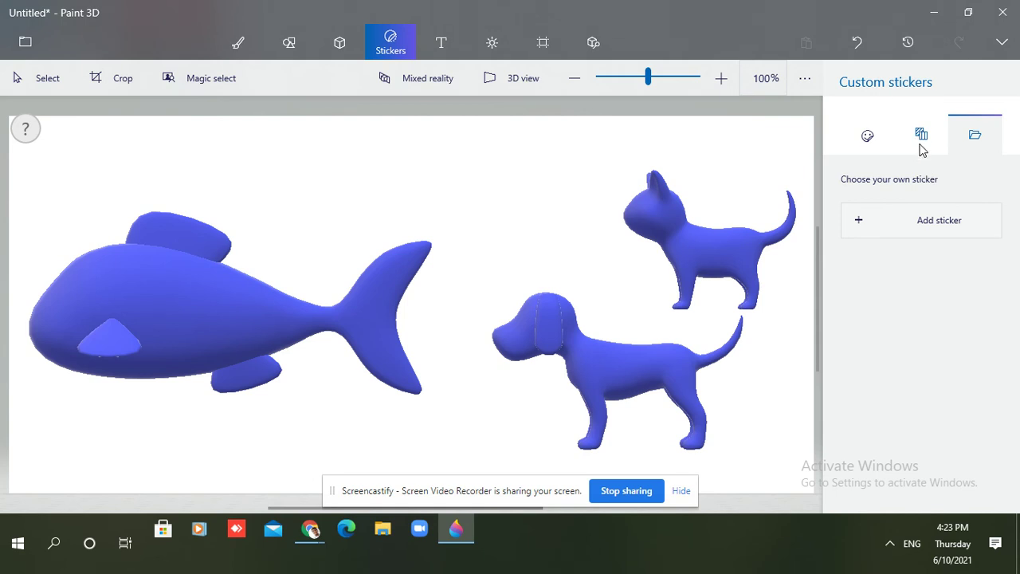
{"action": "left_click", "coordinate": [921, 142]}
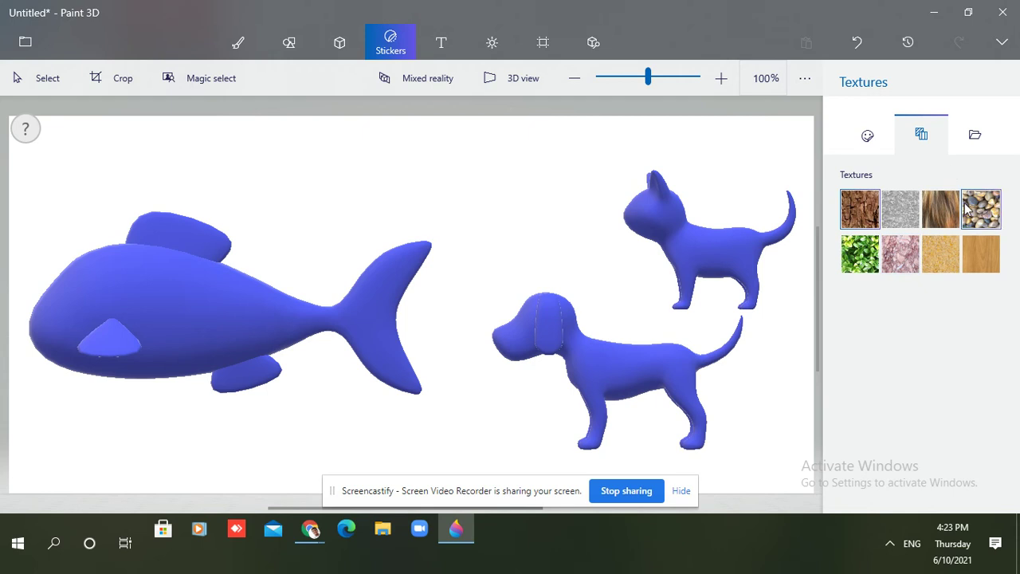
Stamp the Hedge texture onto the dog's head and body
{"action": "left_click", "coordinate": [860, 254]}
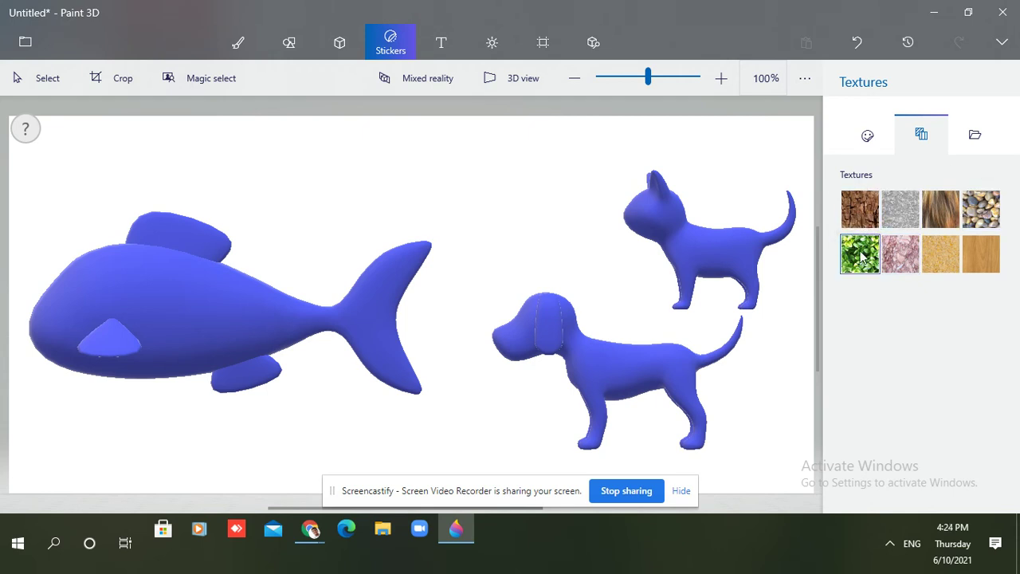
{"action": "left_click", "coordinate": [538, 326]}
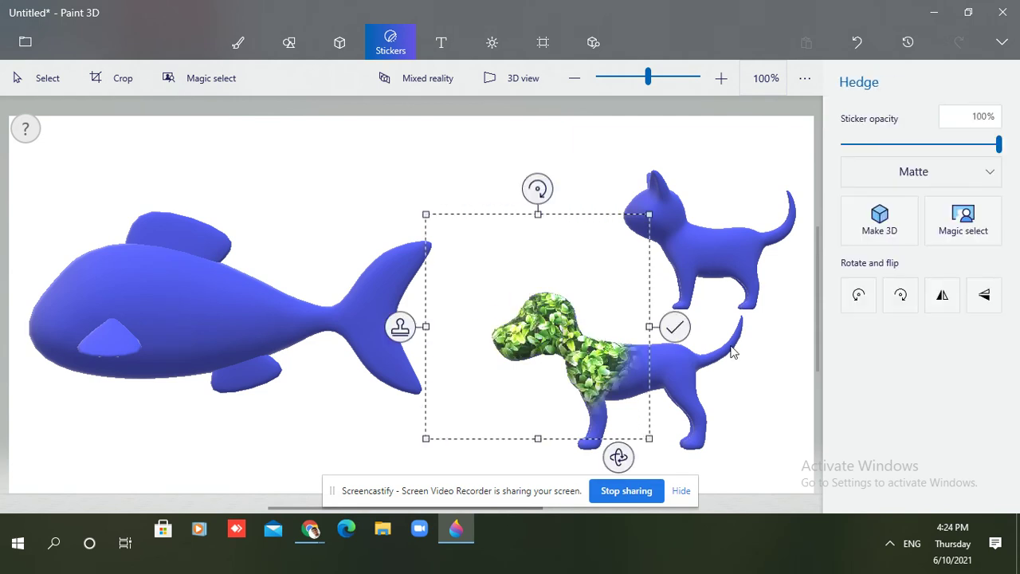
{"action": "left_click", "coordinate": [675, 326]}
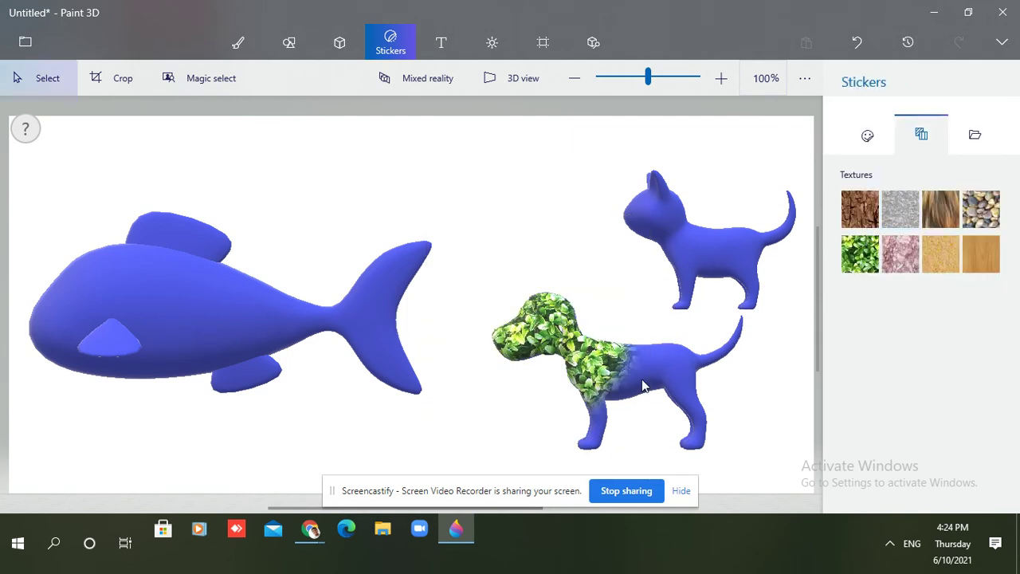
{"action": "left_click", "coordinate": [851, 270]}
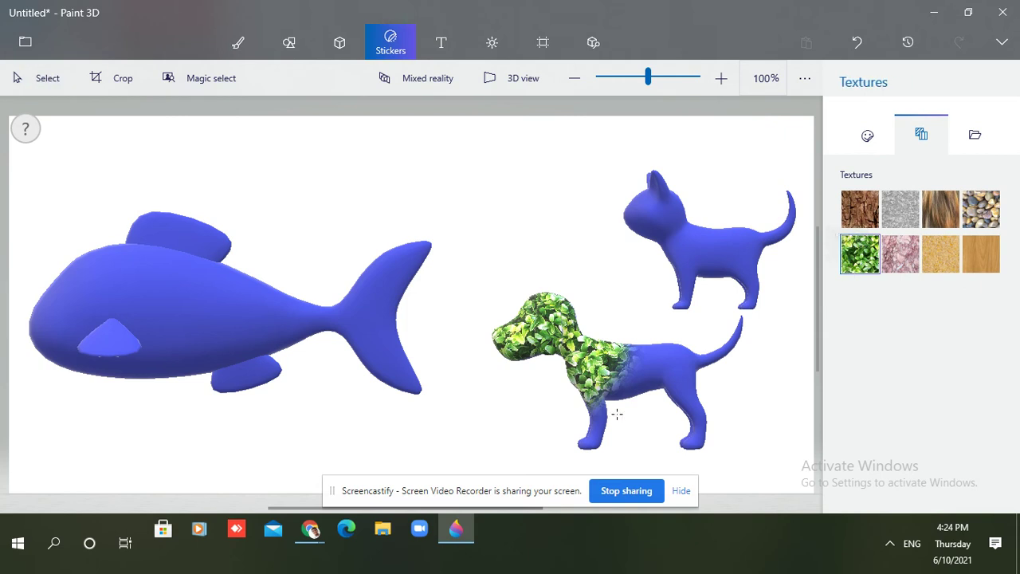
{"action": "left_click", "coordinate": [619, 372]}
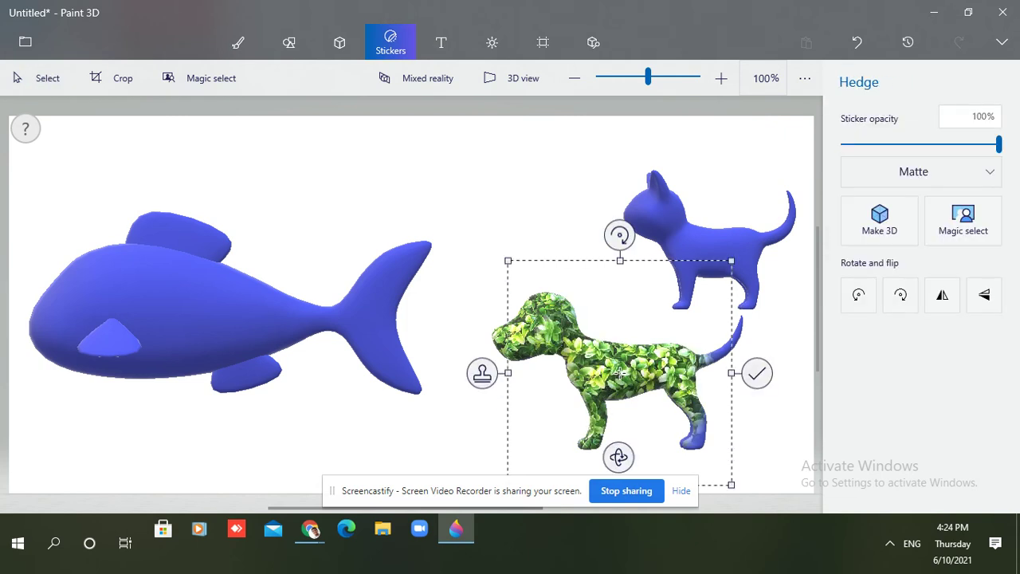
{"action": "left_click", "coordinate": [756, 375]}
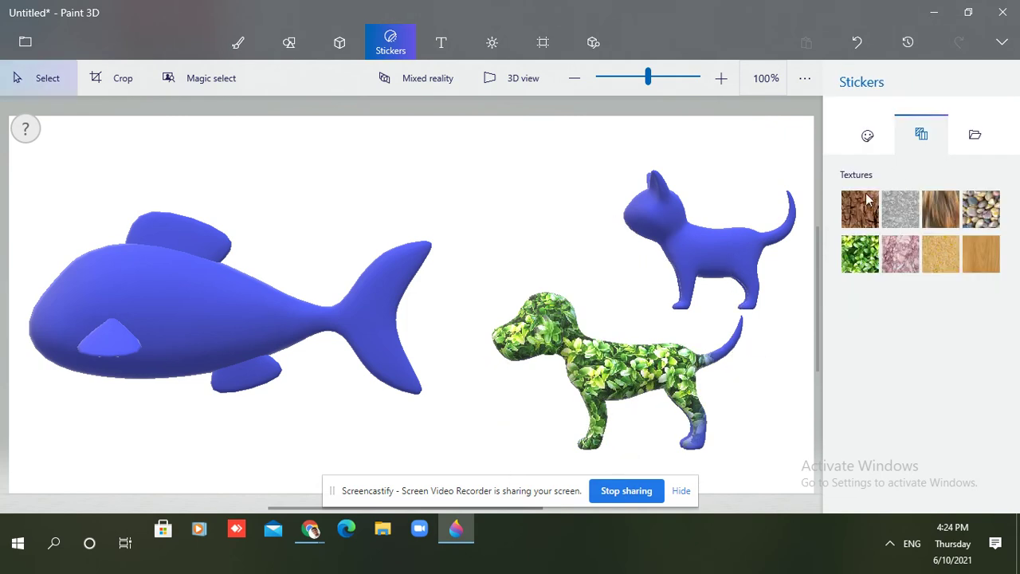
Stamp hedge texture onto the dog's legs and tail
{"action": "left_click", "coordinate": [852, 265]}
{"action": "left_click", "coordinate": [691, 437]}
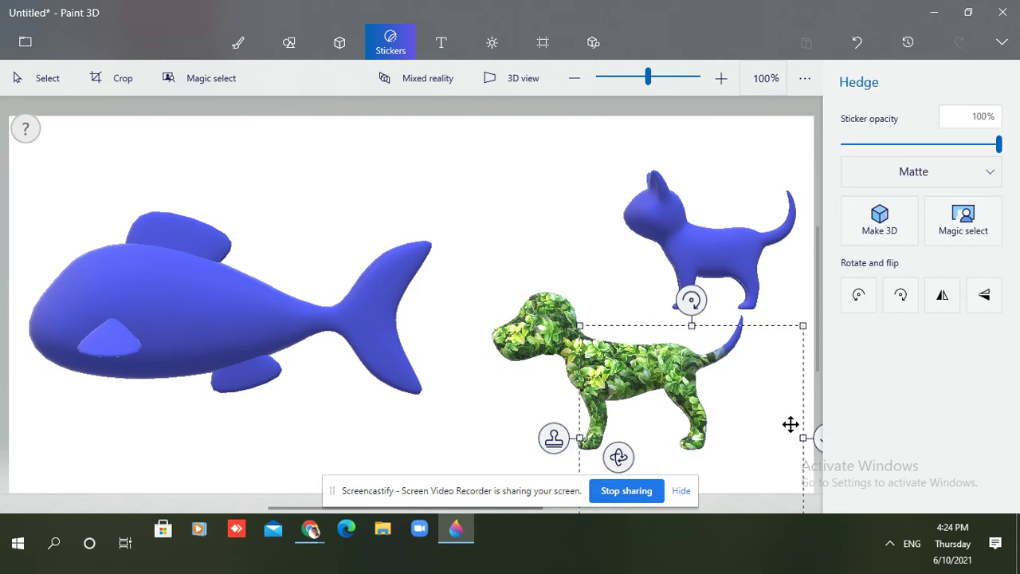
{"action": "left_click", "coordinate": [787, 293]}
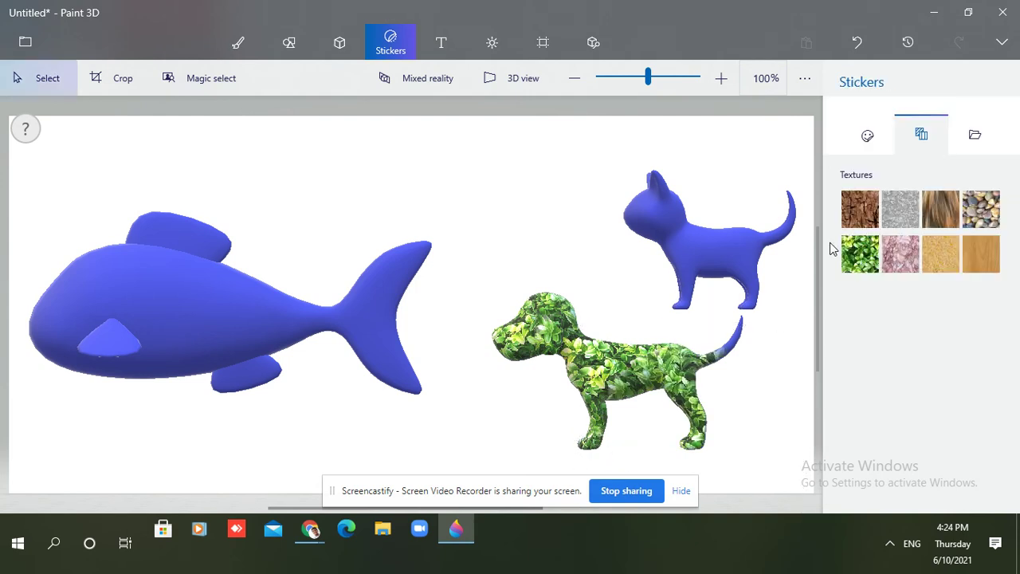
{"action": "left_click", "coordinate": [860, 268]}
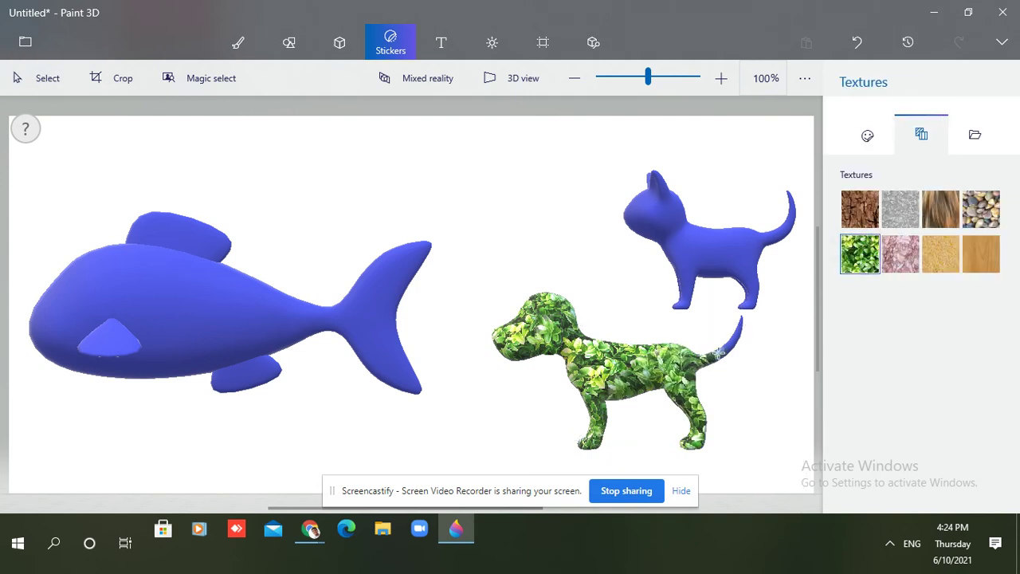
{"action": "left_click", "coordinate": [717, 352]}
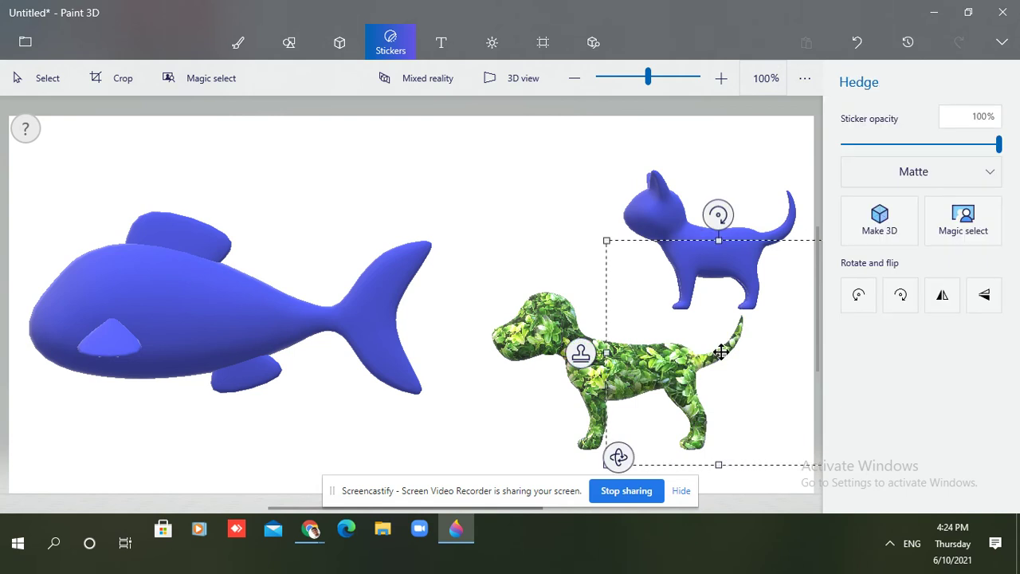
{"action": "left_click", "coordinate": [768, 140]}
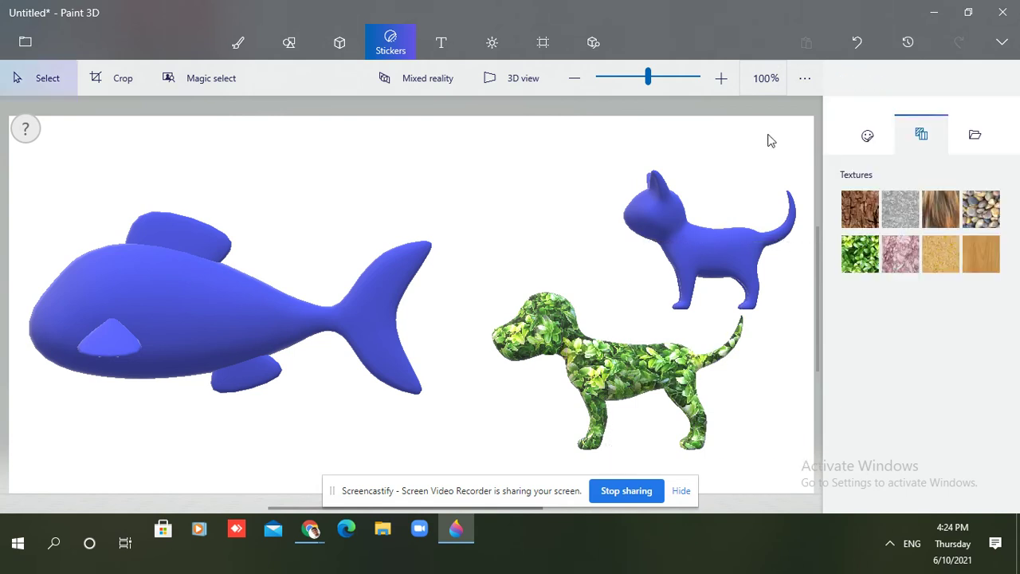
Stamp two Sand texture patches onto the cat, covering its body and head
{"action": "left_click", "coordinate": [947, 266]}
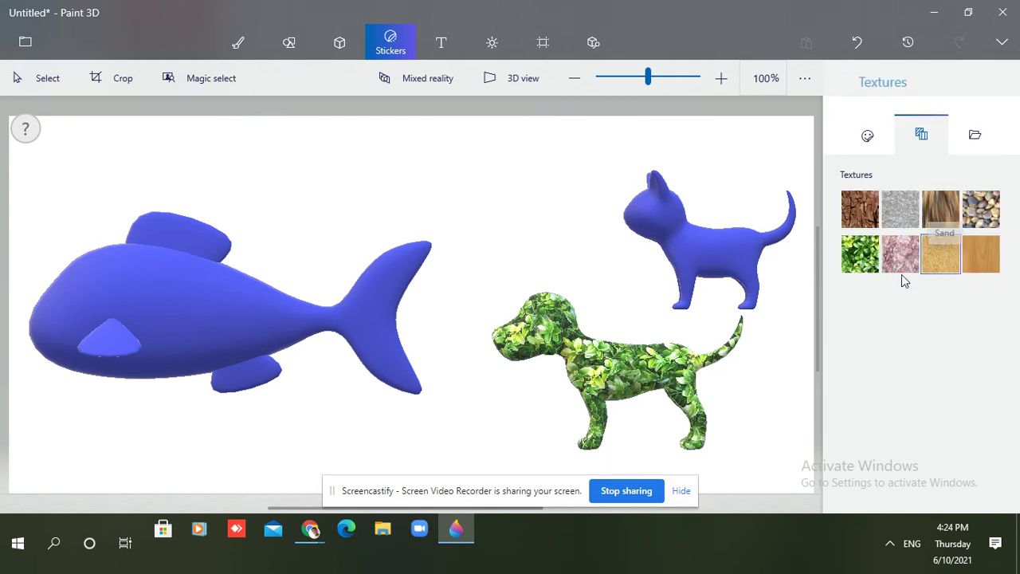
{"action": "left_click", "coordinate": [708, 230]}
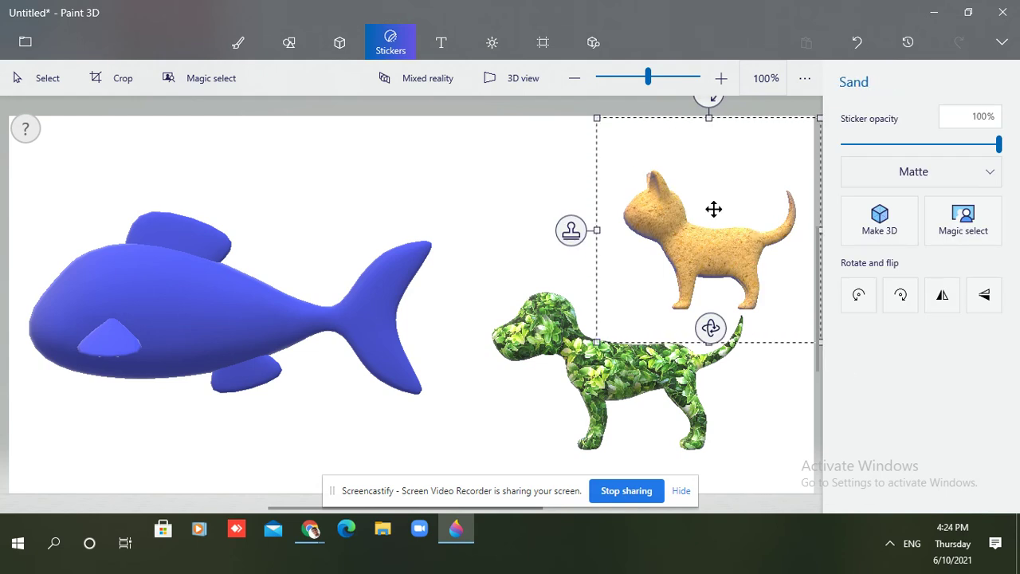
{"action": "left_click", "coordinate": [569, 182]}
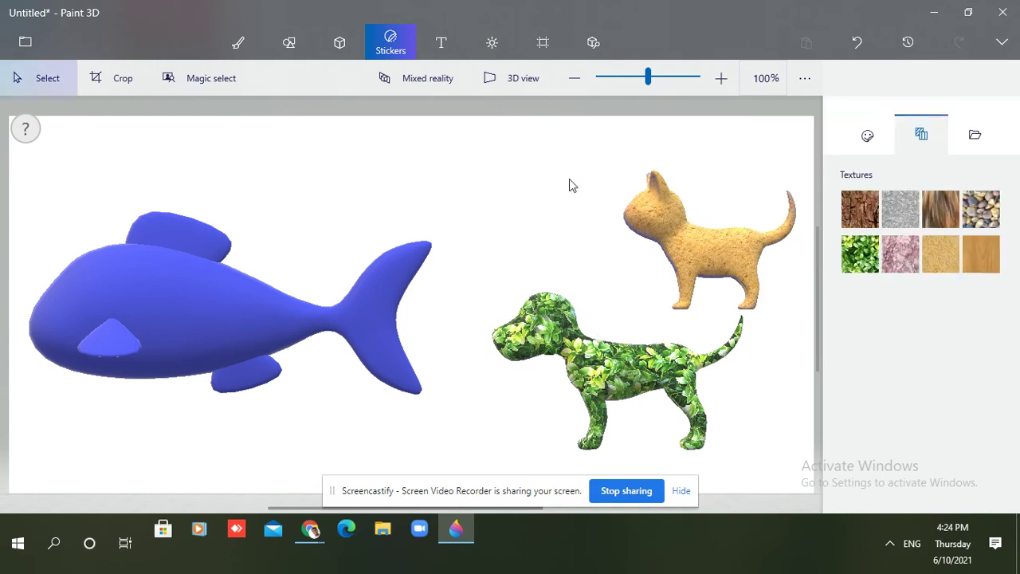
{"action": "left_click", "coordinate": [932, 265]}
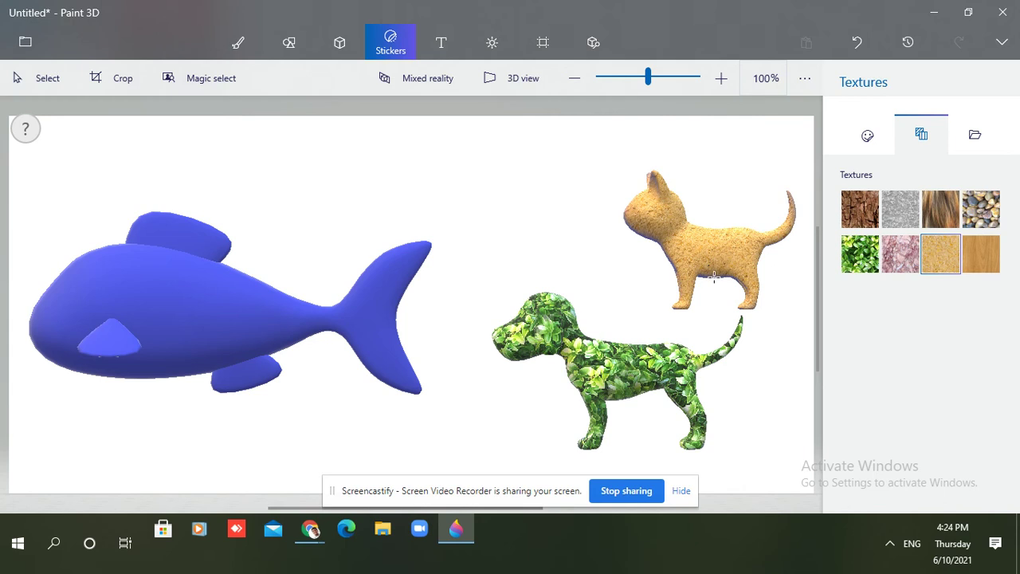
{"action": "left_click", "coordinate": [714, 277]}
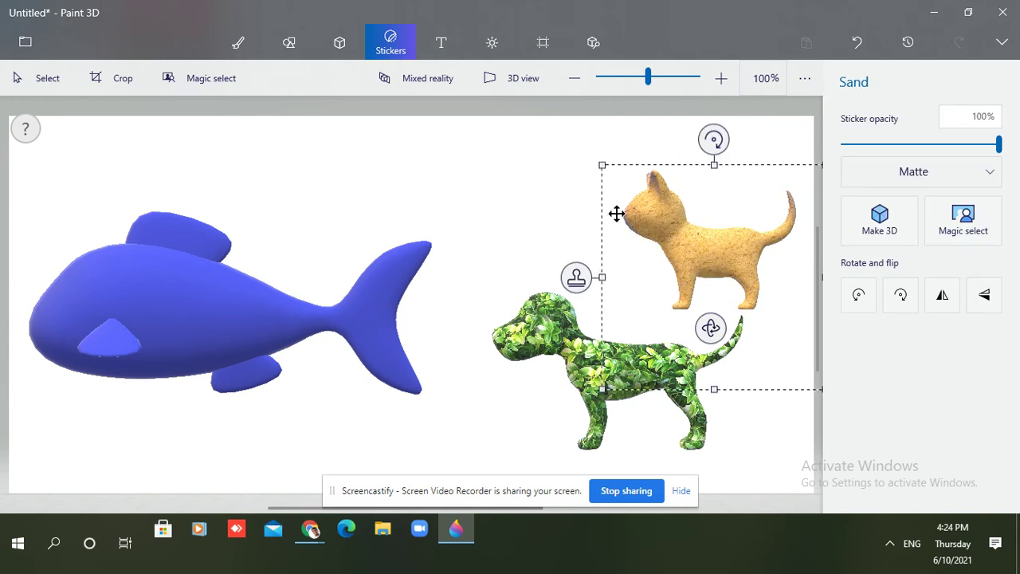
{"action": "left_click", "coordinate": [556, 162]}
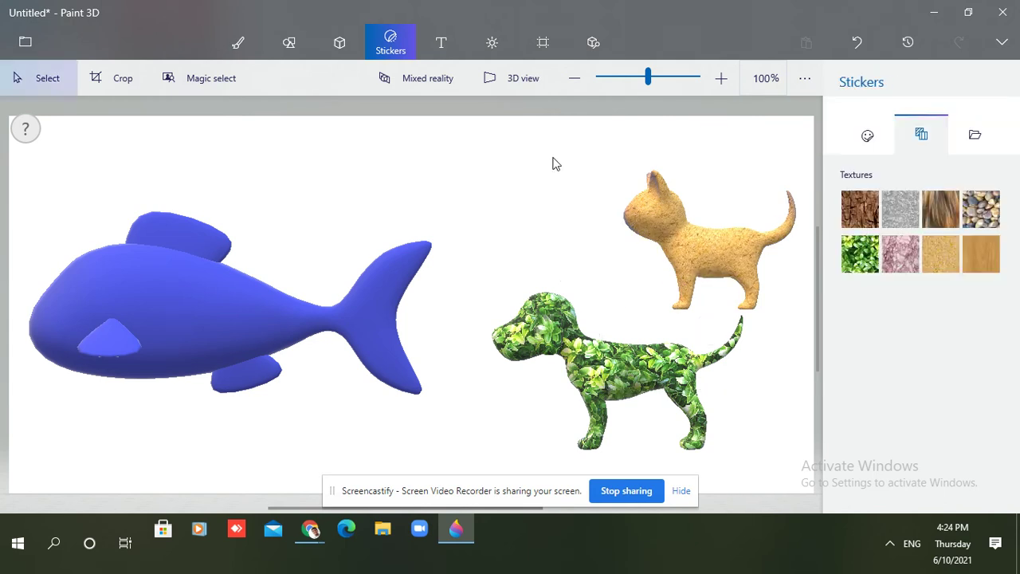
Stamp the Wood texture onto the fish's body
{"action": "left_click", "coordinate": [996, 259]}
{"action": "left_click", "coordinate": [140, 297]}
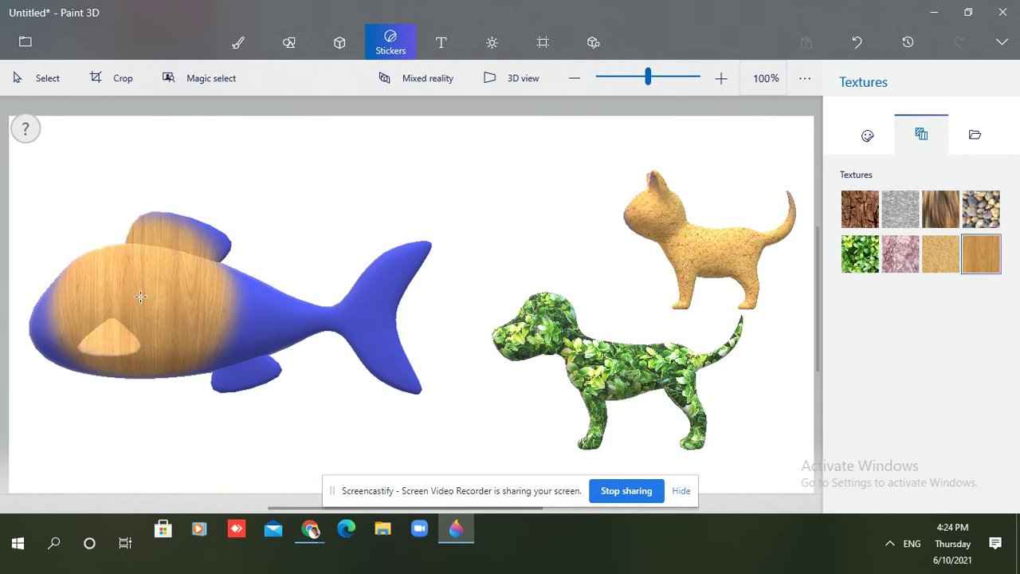
{"action": "left_click", "coordinate": [276, 297]}
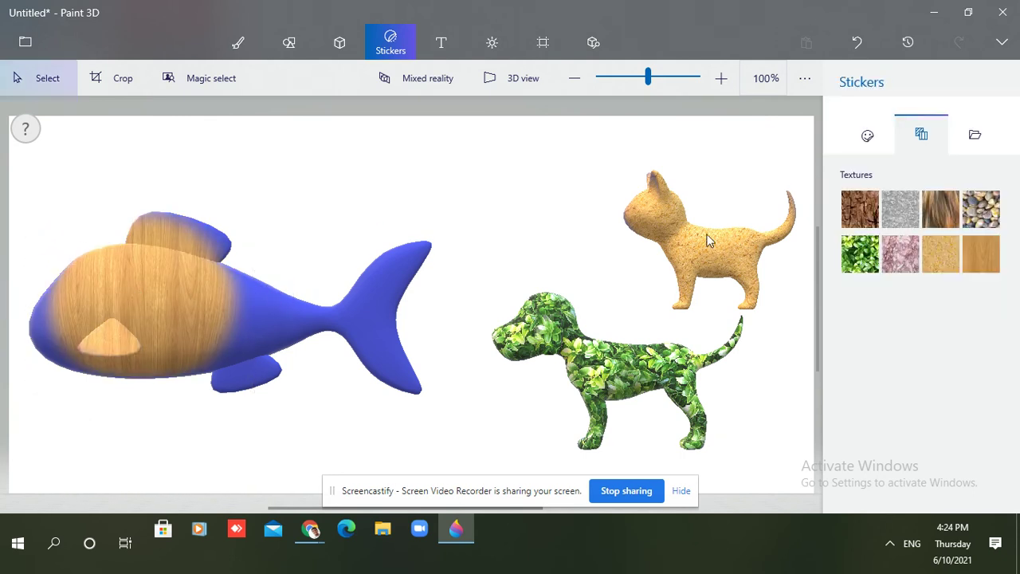
{"action": "left_click", "coordinate": [391, 271]}
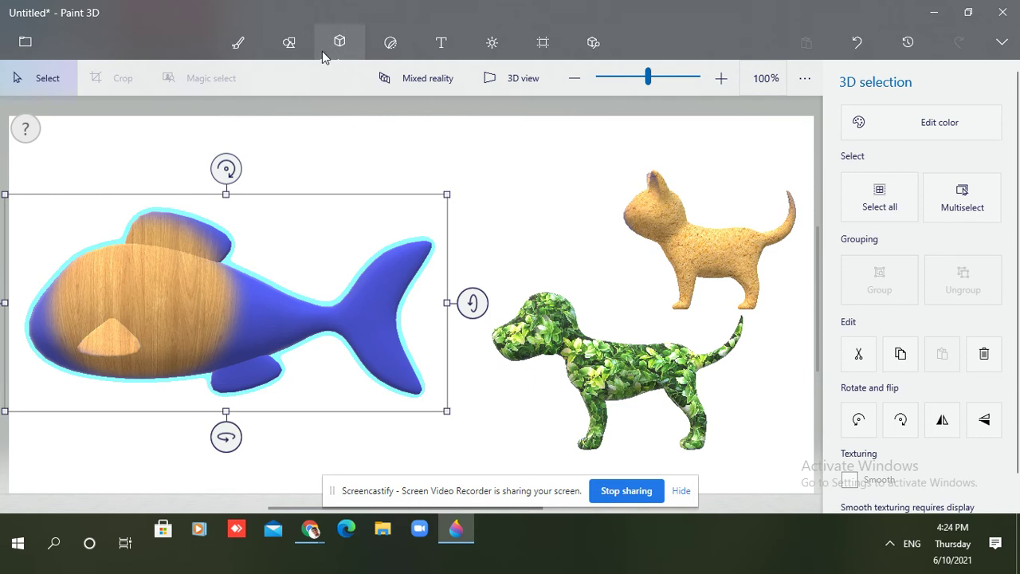
{"action": "left_click", "coordinate": [339, 43]}
{"action": "left_click", "coordinate": [391, 44]}
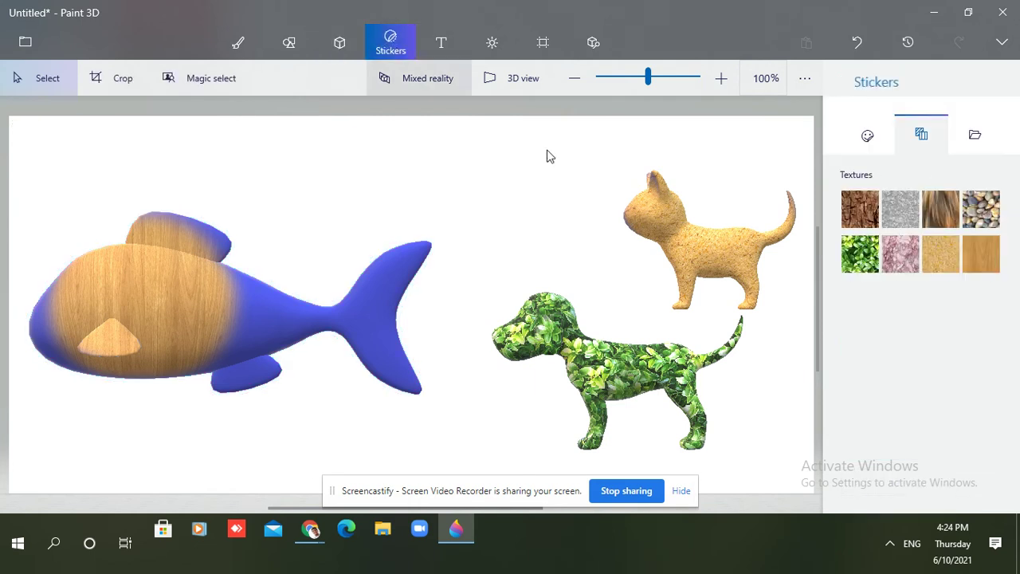
Add wood patches to the fish's middle, tail and top fin
{"action": "left_click", "coordinate": [984, 256]}
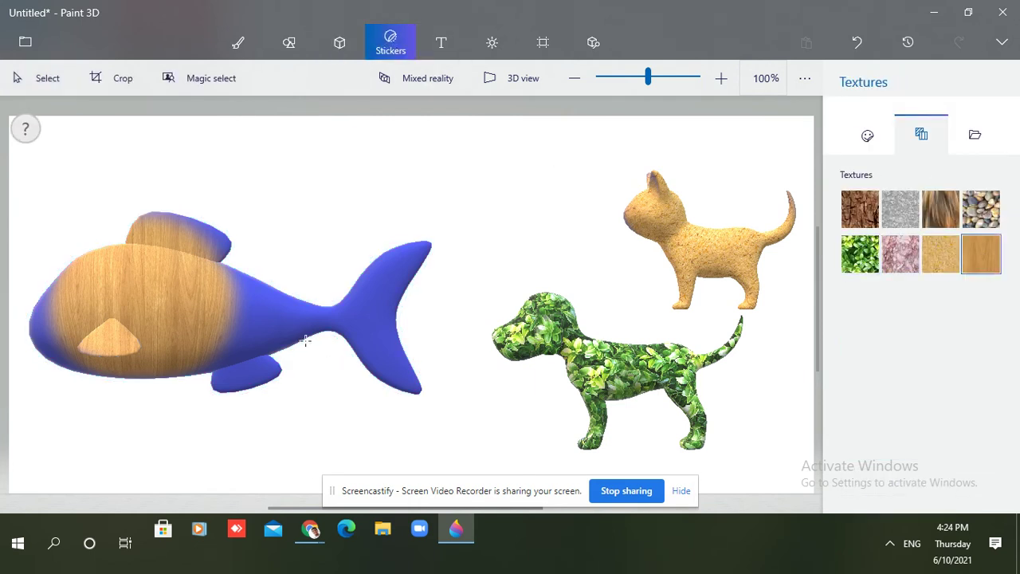
{"action": "left_click", "coordinate": [260, 363]}
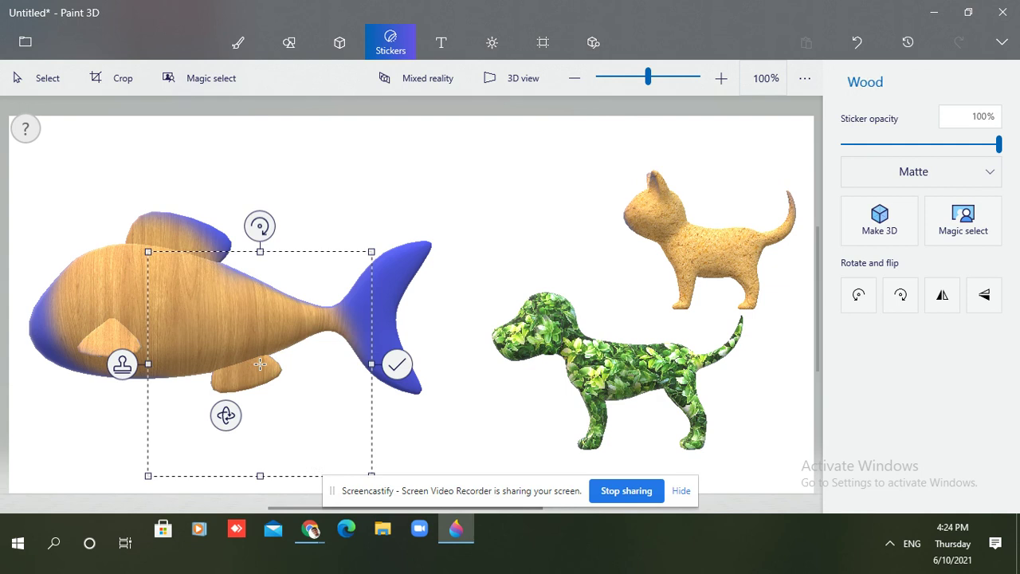
{"action": "left_click", "coordinate": [397, 367]}
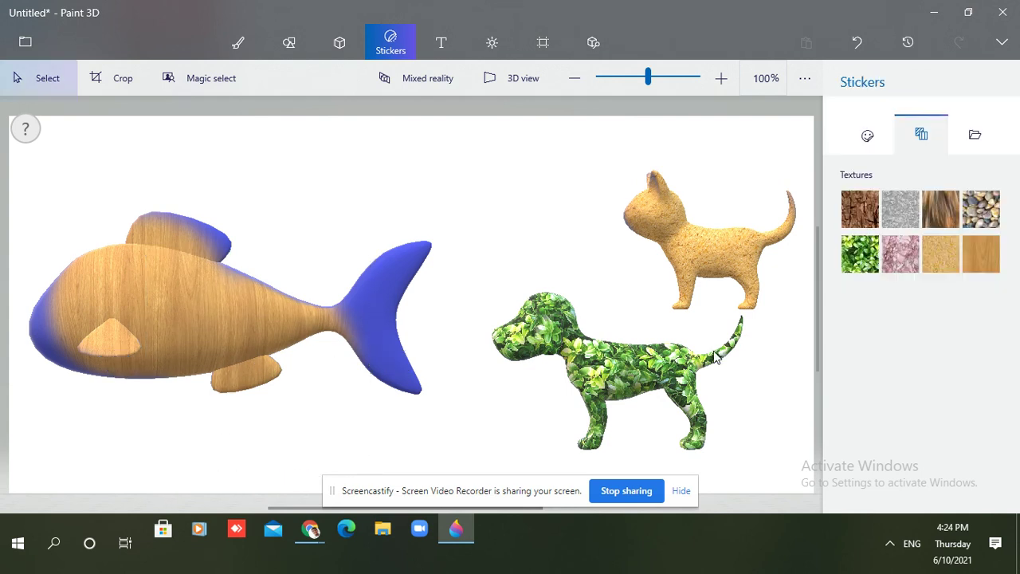
{"action": "left_click", "coordinate": [988, 263]}
{"action": "left_click", "coordinate": [363, 303]}
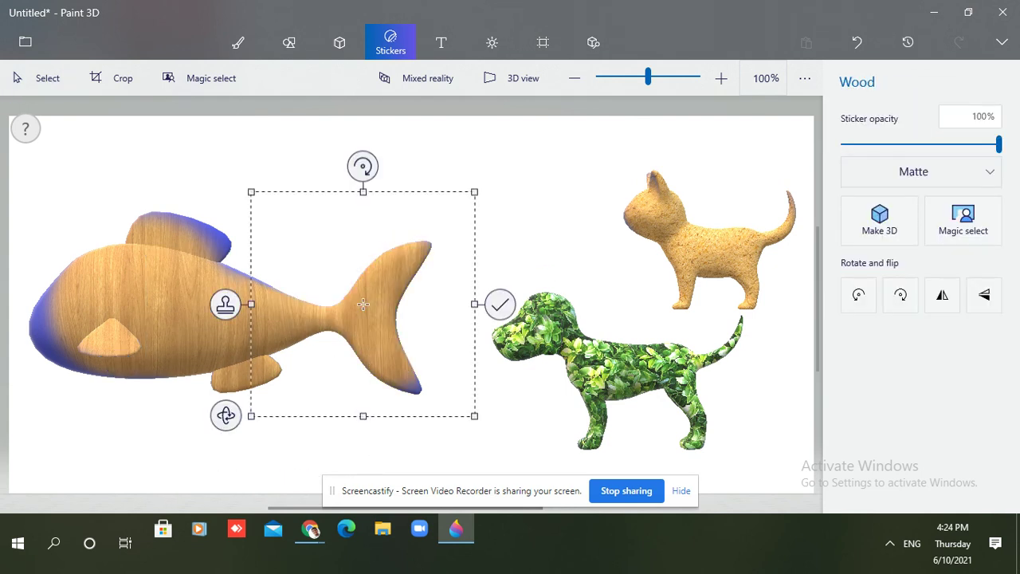
{"action": "left_click", "coordinate": [506, 313]}
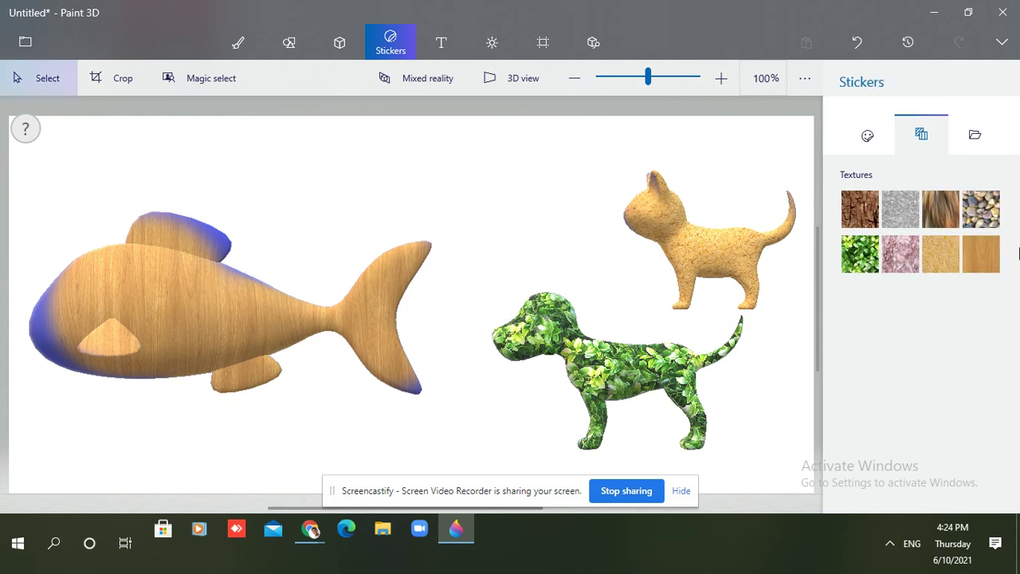
{"action": "left_click", "coordinate": [981, 257]}
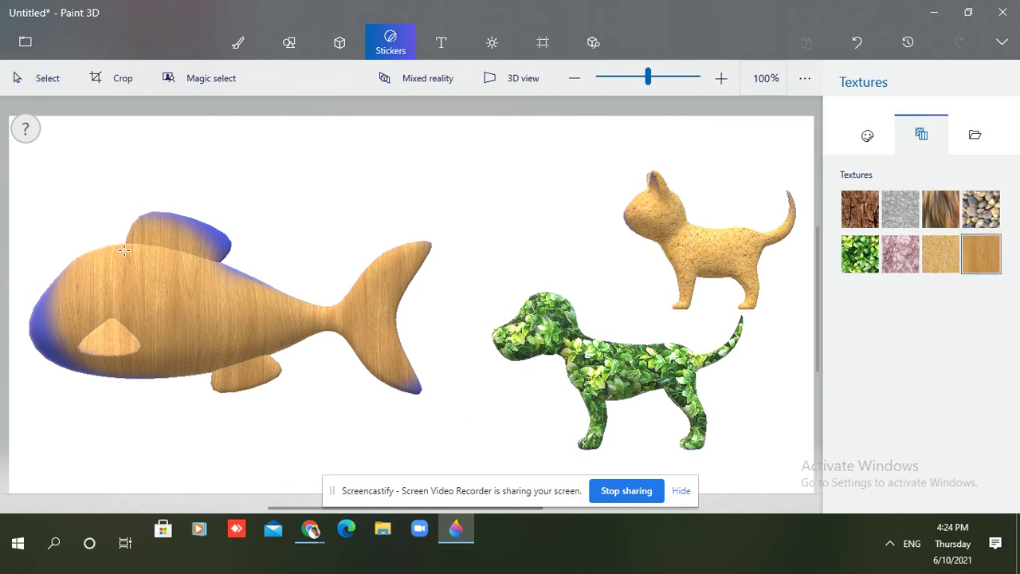
{"action": "left_click", "coordinate": [207, 242]}
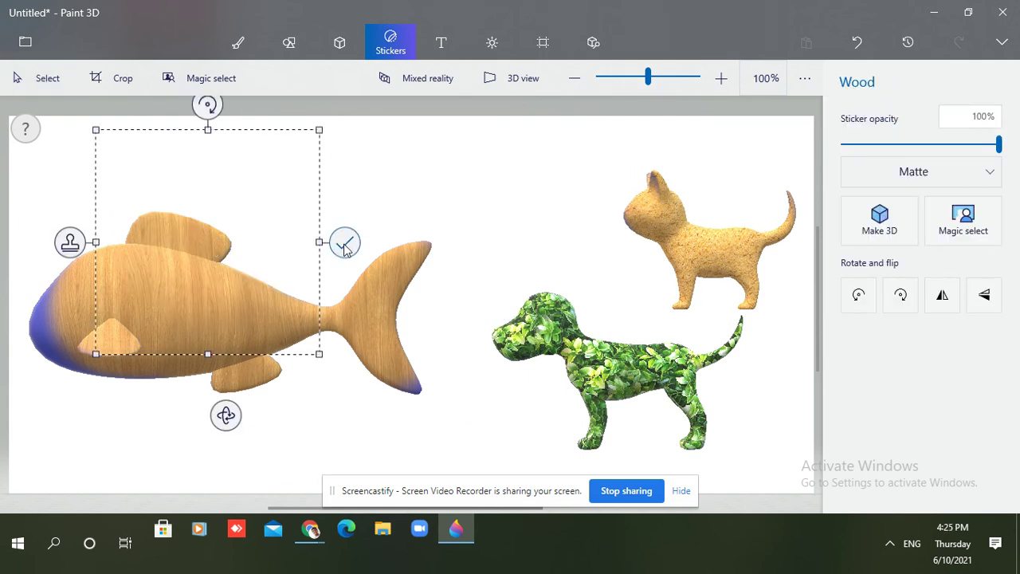
{"action": "left_click", "coordinate": [636, 406]}
Cover the fish's remaining blue nose and tail tip with wood texture
{"action": "left_click", "coordinate": [980, 254]}
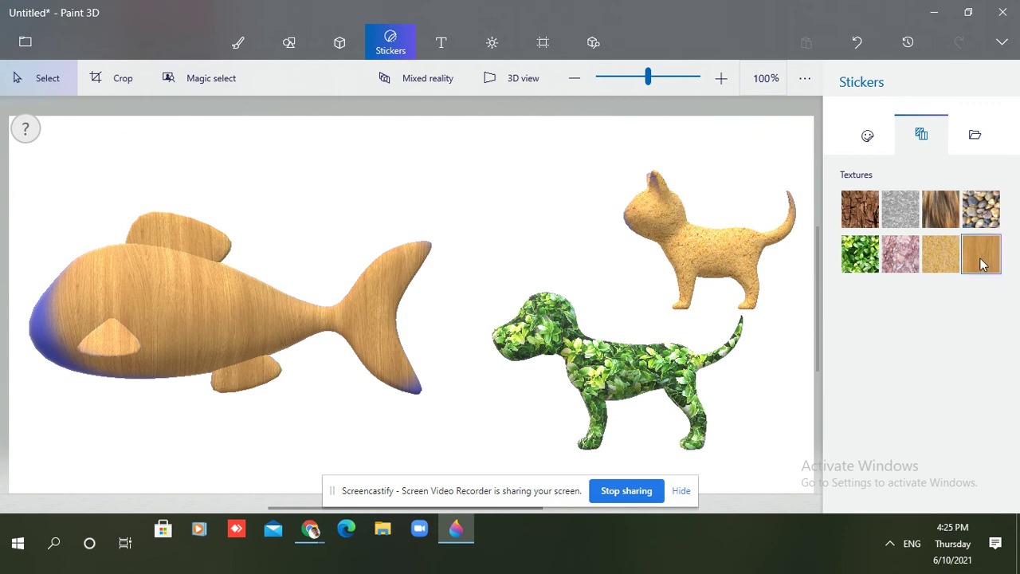
{"action": "left_click", "coordinate": [43, 331]}
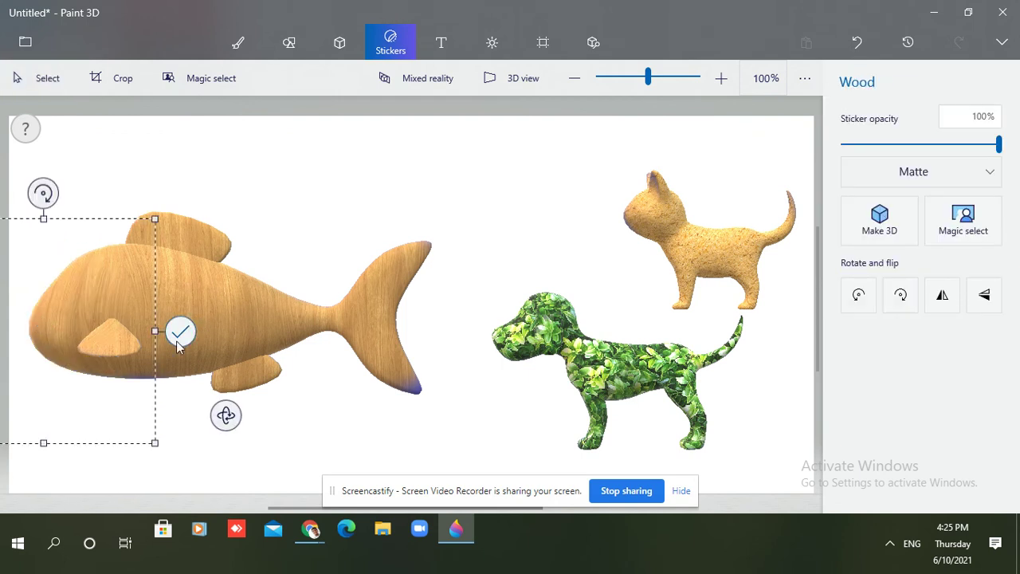
{"action": "left_click", "coordinate": [179, 333]}
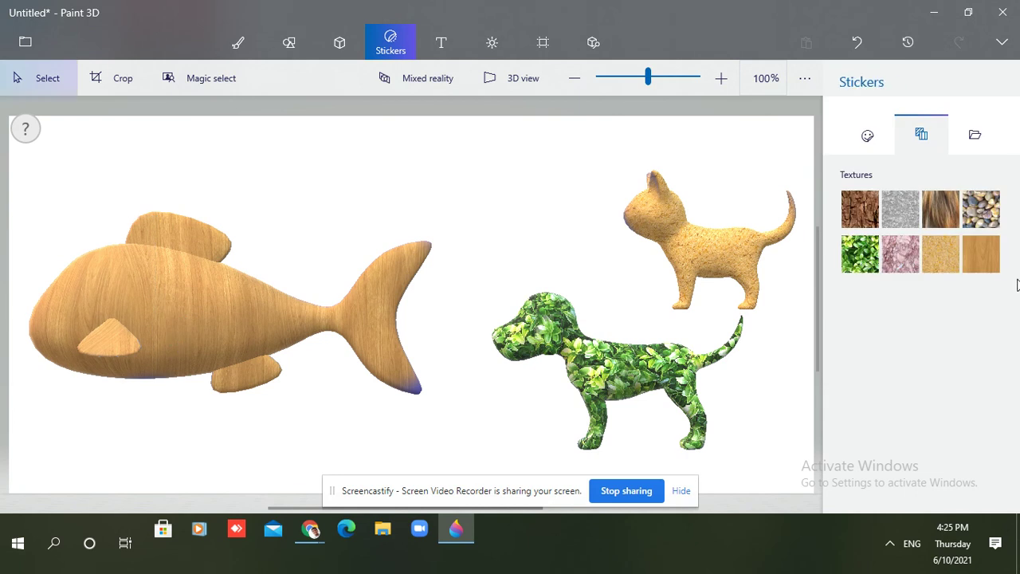
{"action": "left_click", "coordinate": [980, 254]}
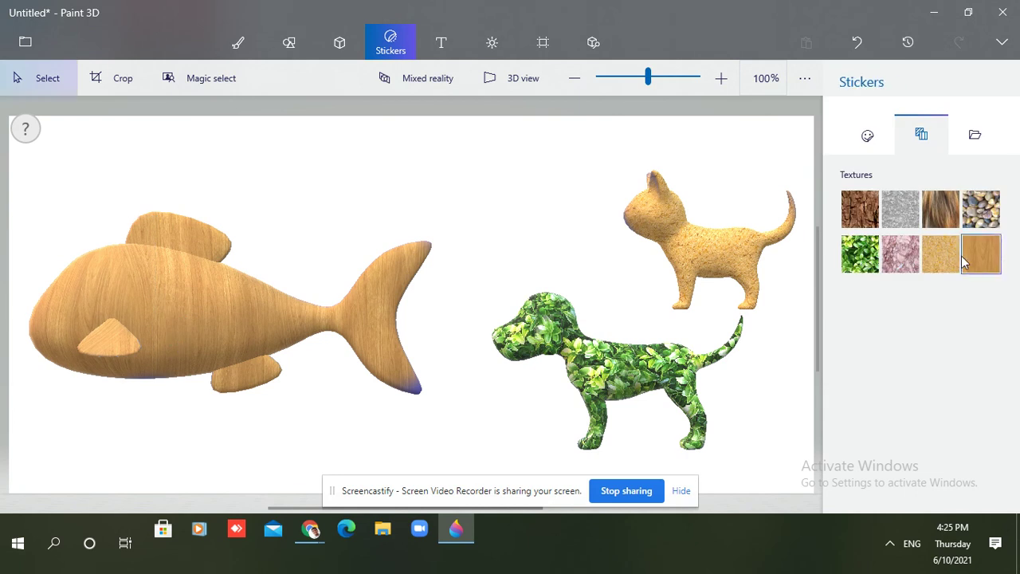
{"action": "left_click", "coordinate": [412, 389]}
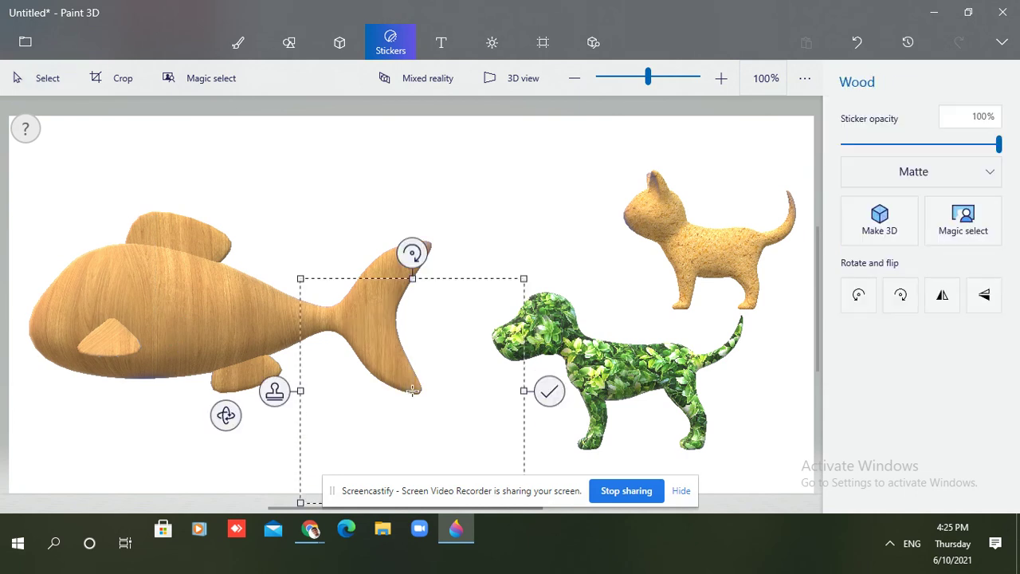
{"action": "left_click", "coordinate": [512, 155]}
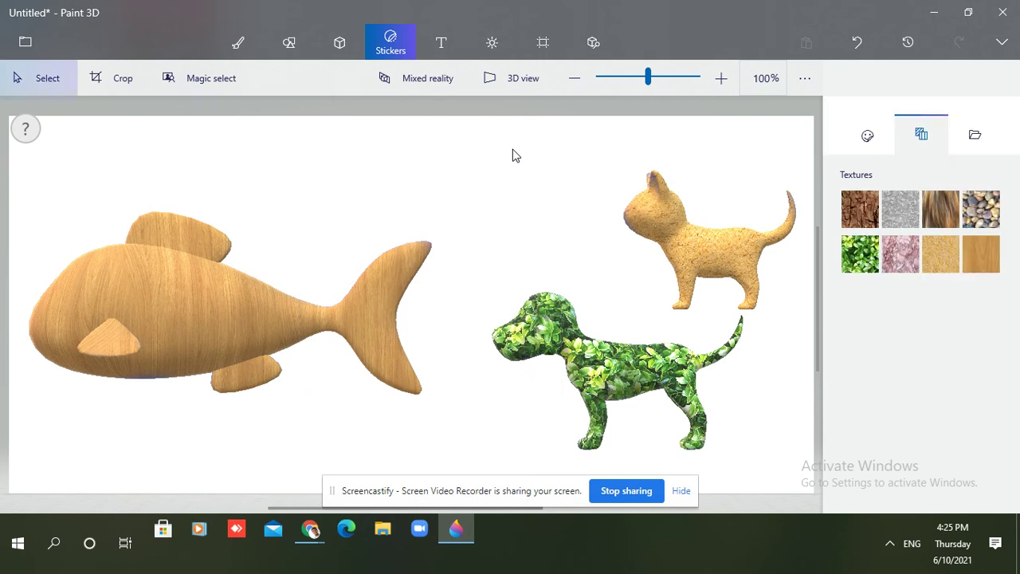
Stamp Bark texture patches above the fish tail, behind the cat and below the cat
{"action": "left_click", "coordinate": [860, 209]}
{"action": "left_click", "coordinate": [472, 209]}
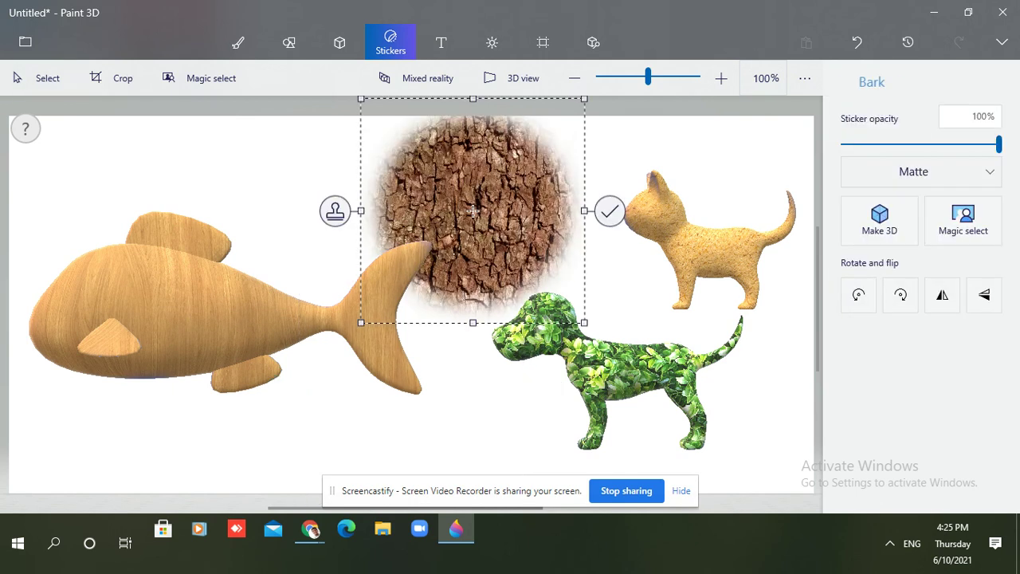
{"action": "left_click", "coordinate": [609, 212]}
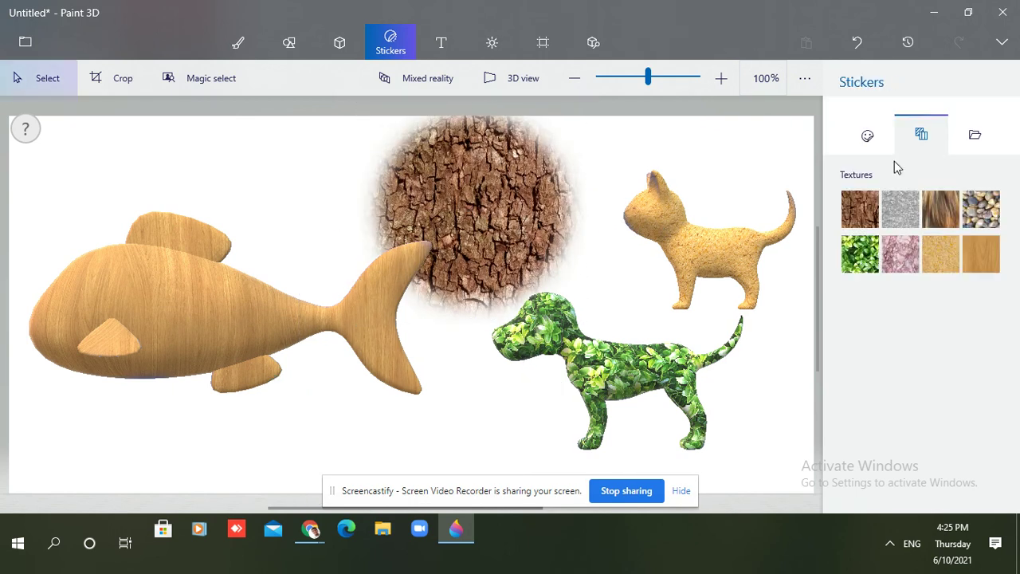
{"action": "left_click", "coordinate": [860, 209]}
{"action": "left_click", "coordinate": [693, 191]}
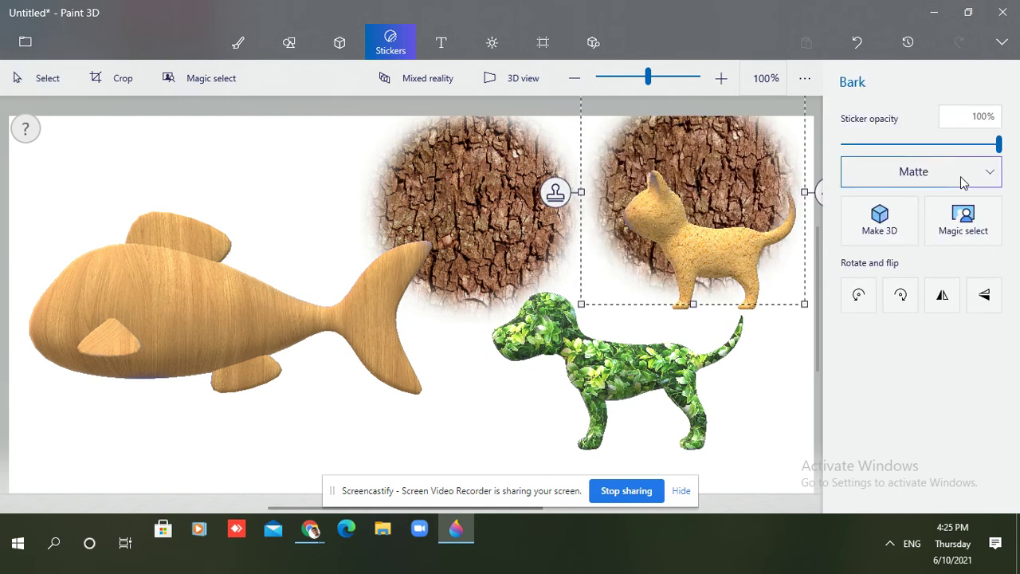
{"action": "left_click", "coordinate": [772, 375]}
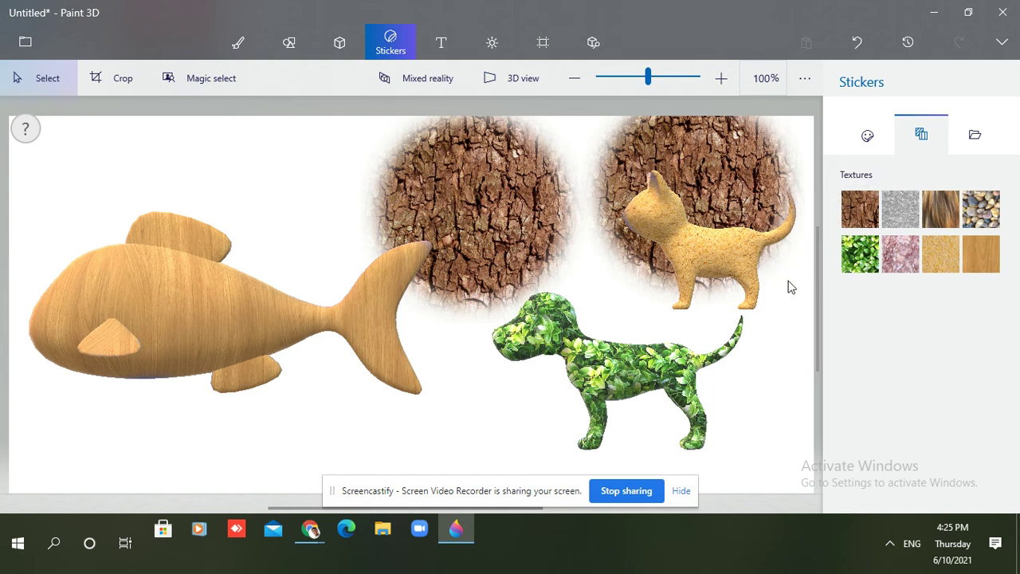
{"action": "left_click", "coordinate": [854, 215]}
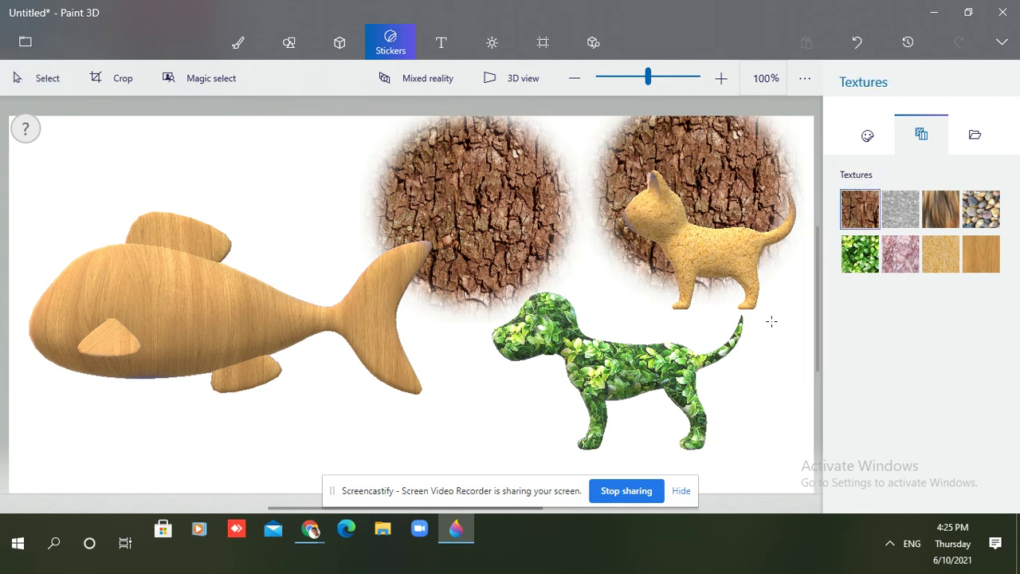
{"action": "left_click", "coordinate": [771, 321]}
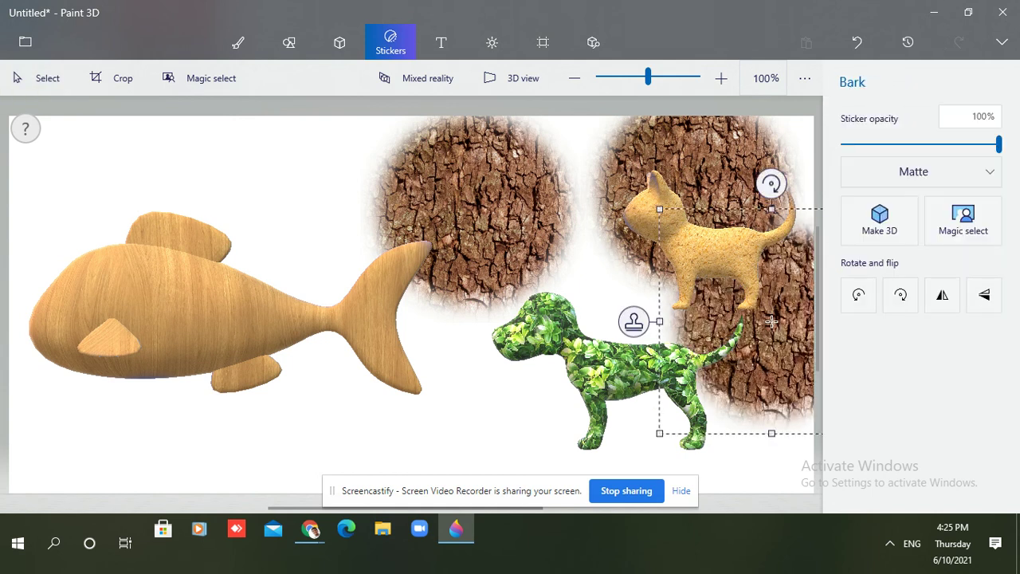
{"action": "left_click", "coordinate": [507, 421]}
Add bark patches between the cat and dog, across the top gap, and behind the fish tail
{"action": "left_click", "coordinate": [859, 211]}
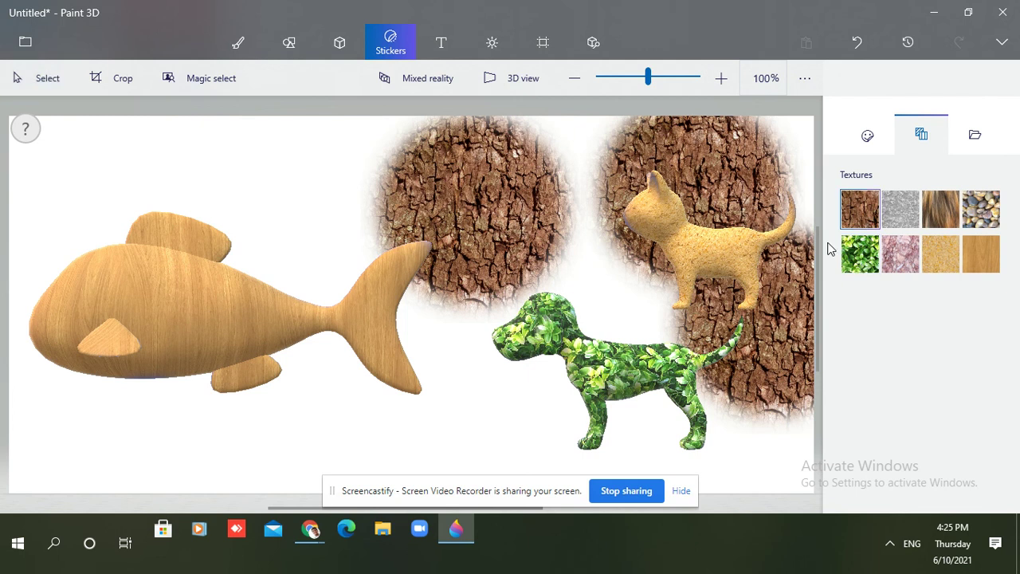
{"action": "left_click", "coordinate": [634, 274]}
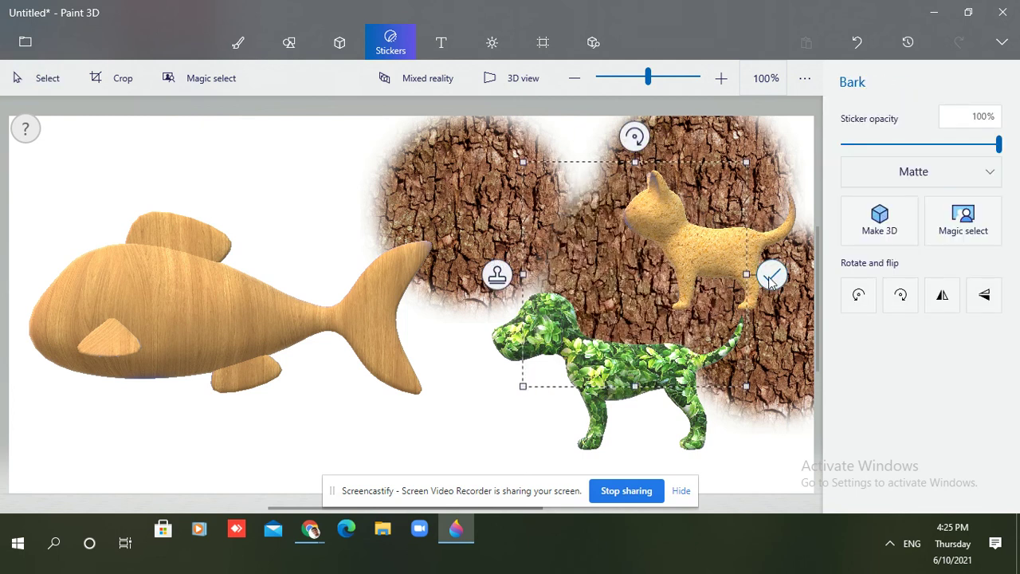
{"action": "left_click", "coordinate": [772, 275]}
{"action": "left_click", "coordinate": [863, 250]}
{"action": "left_click", "coordinate": [861, 209]}
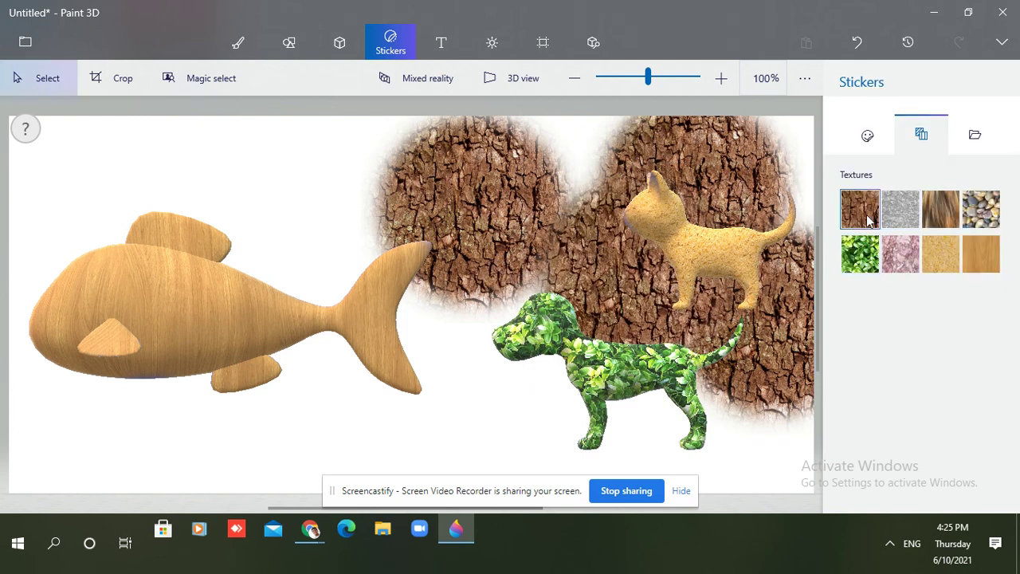
{"action": "left_click", "coordinate": [572, 183]}
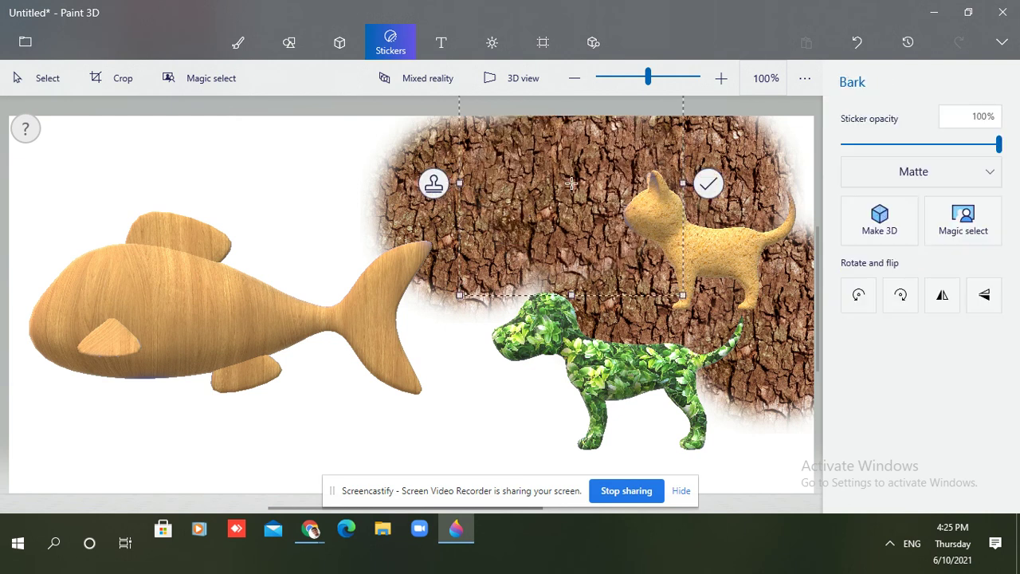
{"action": "left_click", "coordinate": [711, 183]}
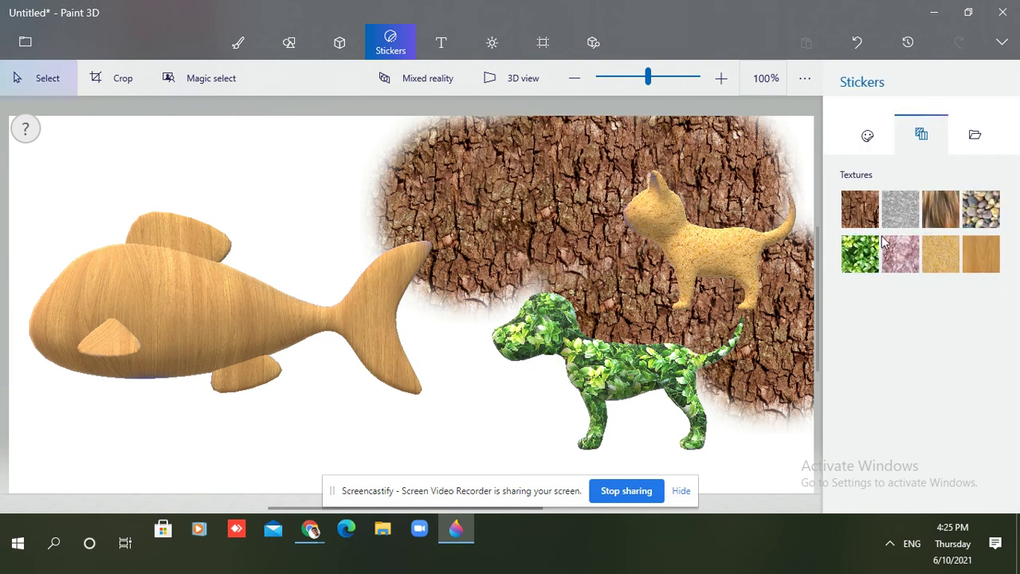
{"action": "left_click", "coordinate": [436, 348]}
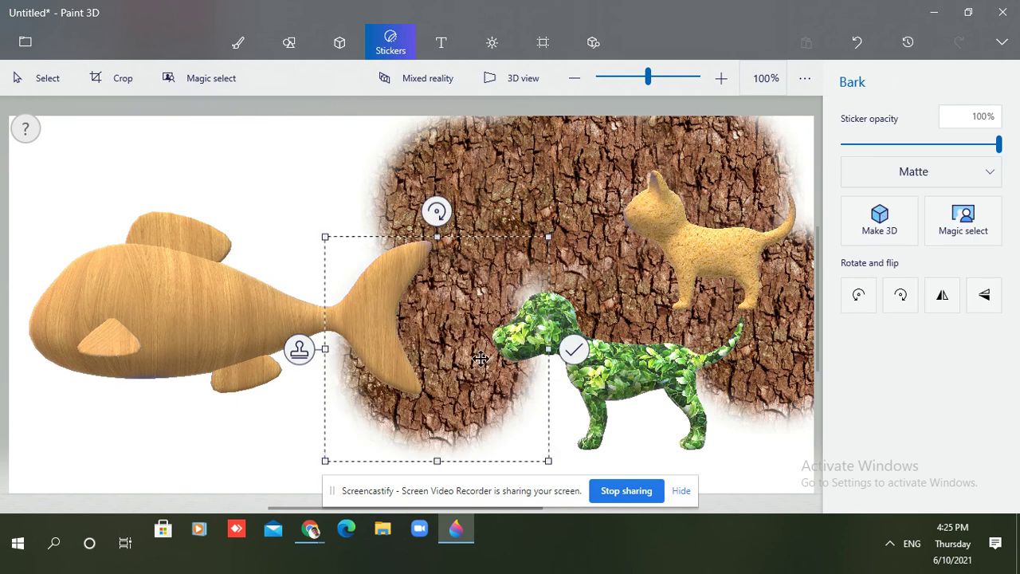
{"action": "left_click", "coordinate": [573, 349]}
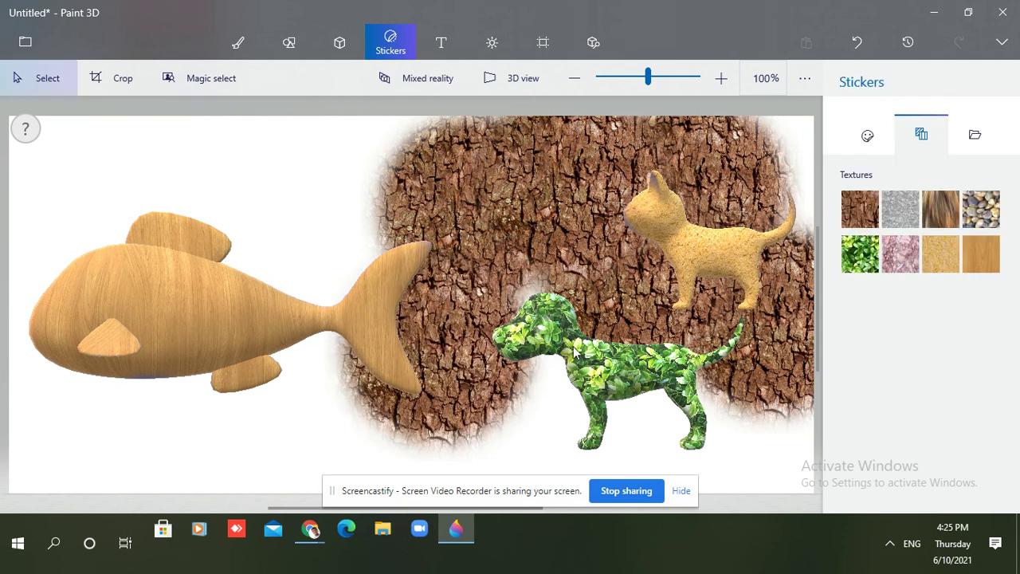
Fill bark above the dog's head, below the dog and at the lower-right corner
{"action": "left_click", "coordinate": [853, 220]}
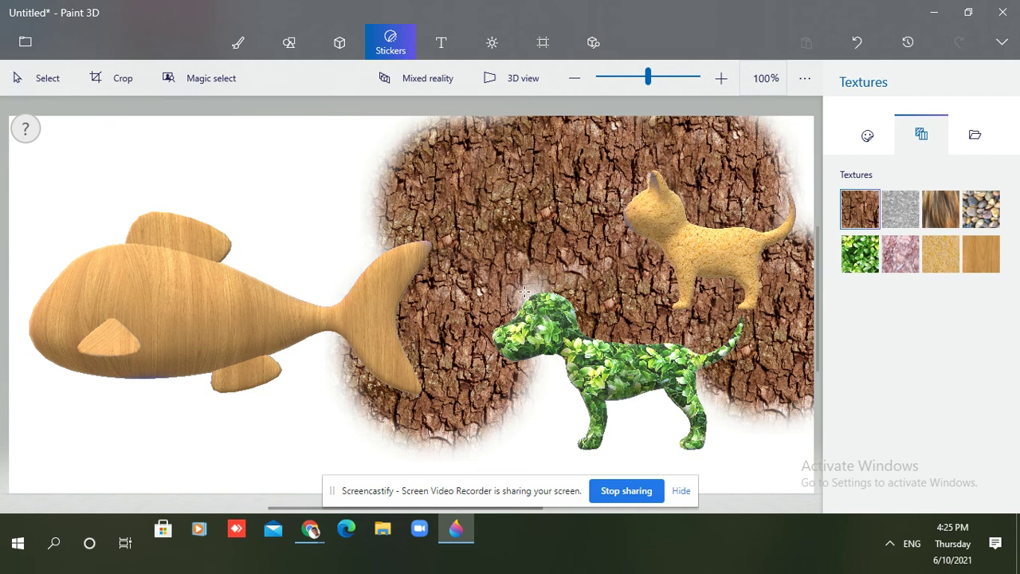
{"action": "left_click", "coordinate": [524, 292]}
{"action": "left_click", "coordinate": [661, 292]}
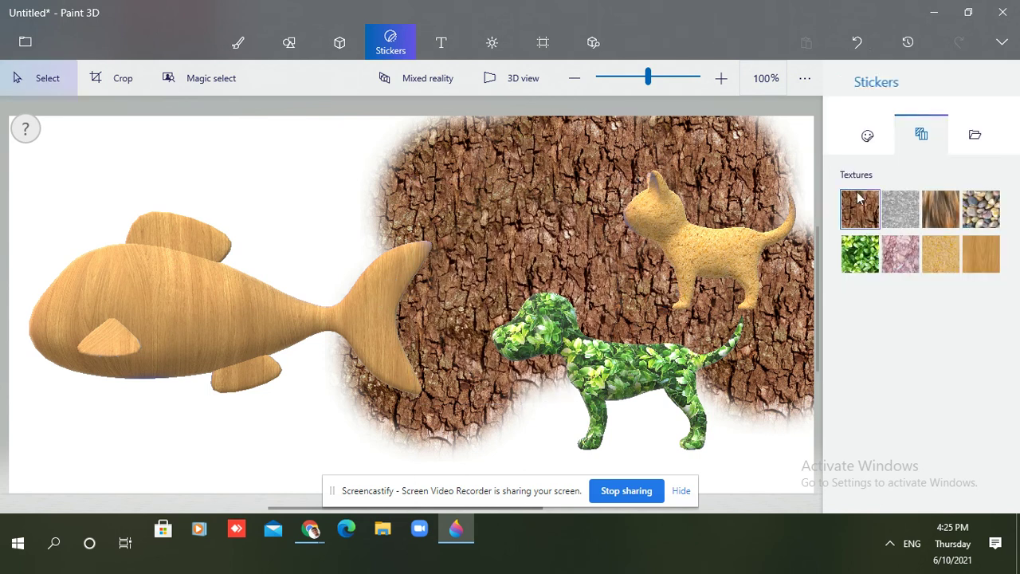
{"action": "left_click", "coordinate": [859, 199]}
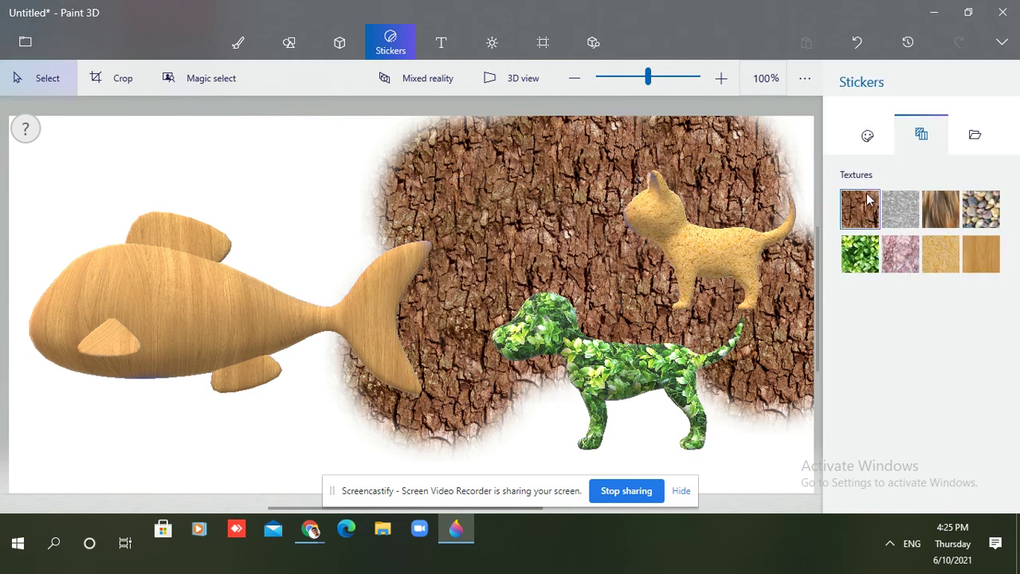
{"action": "left_click", "coordinate": [533, 437]}
{"action": "left_click", "coordinate": [670, 438]}
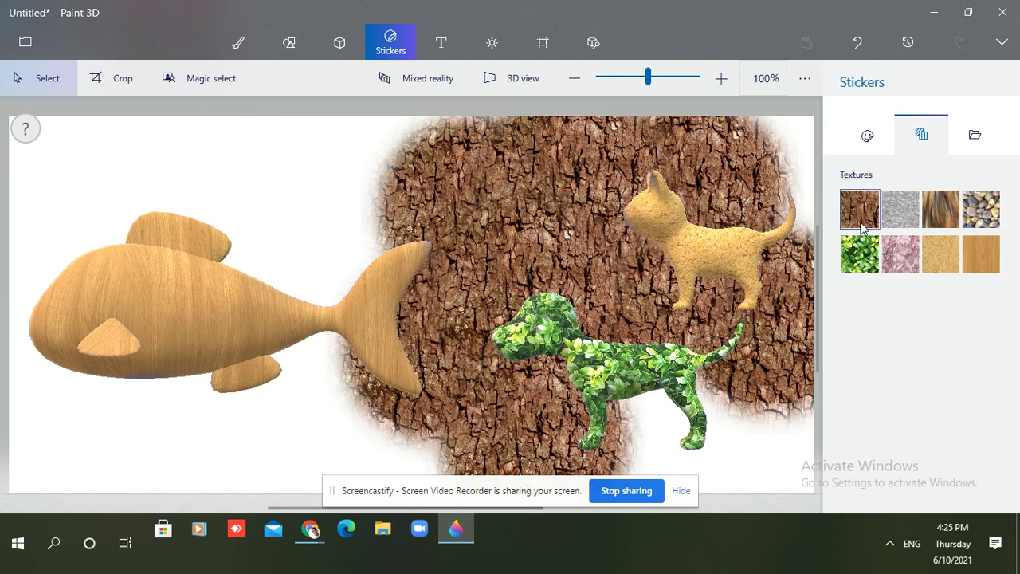
{"action": "left_click", "coordinate": [862, 208]}
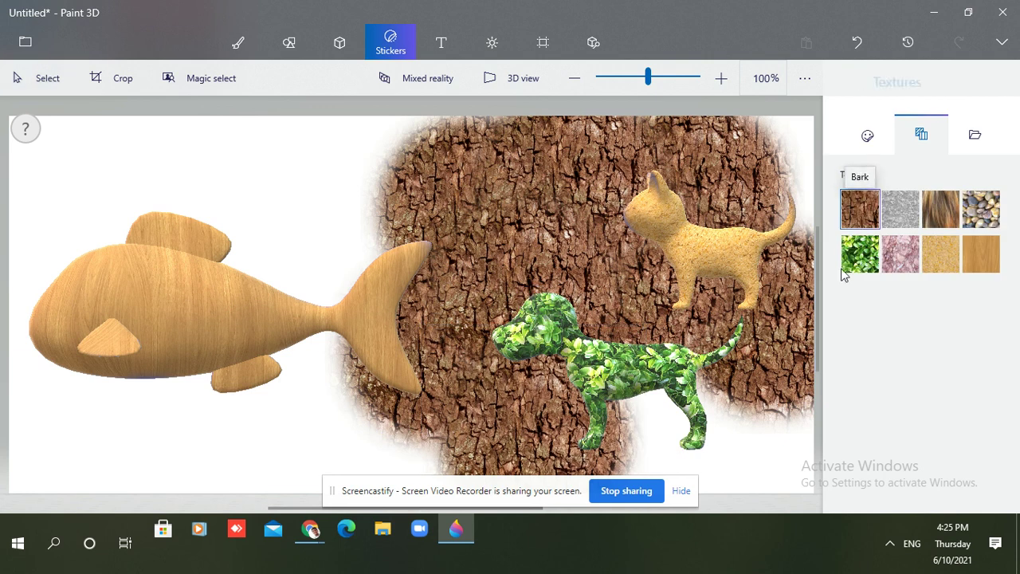
{"action": "left_click", "coordinate": [669, 444]}
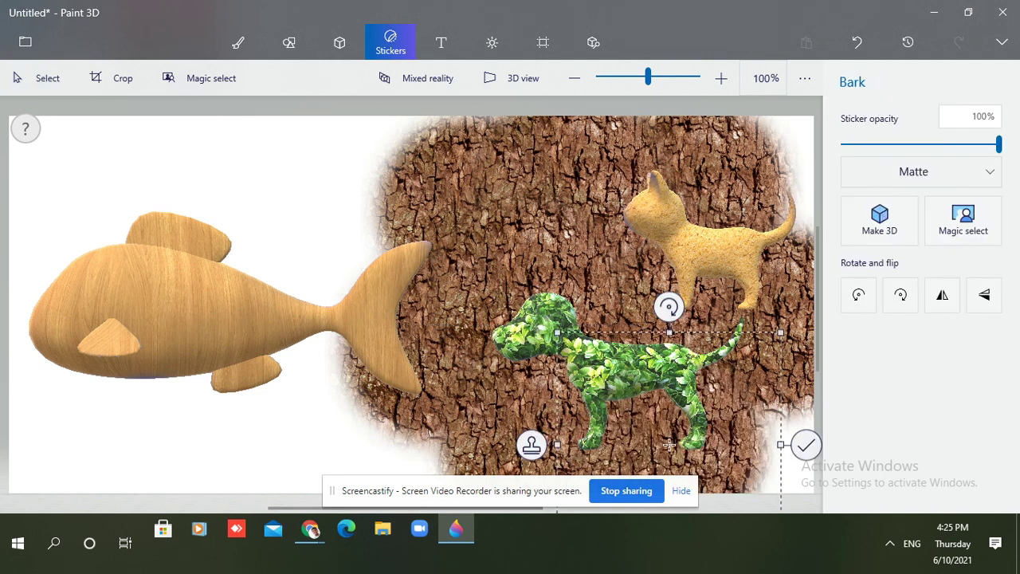
{"action": "key", "text": "Return"}
{"action": "left_click", "coordinate": [859, 225]}
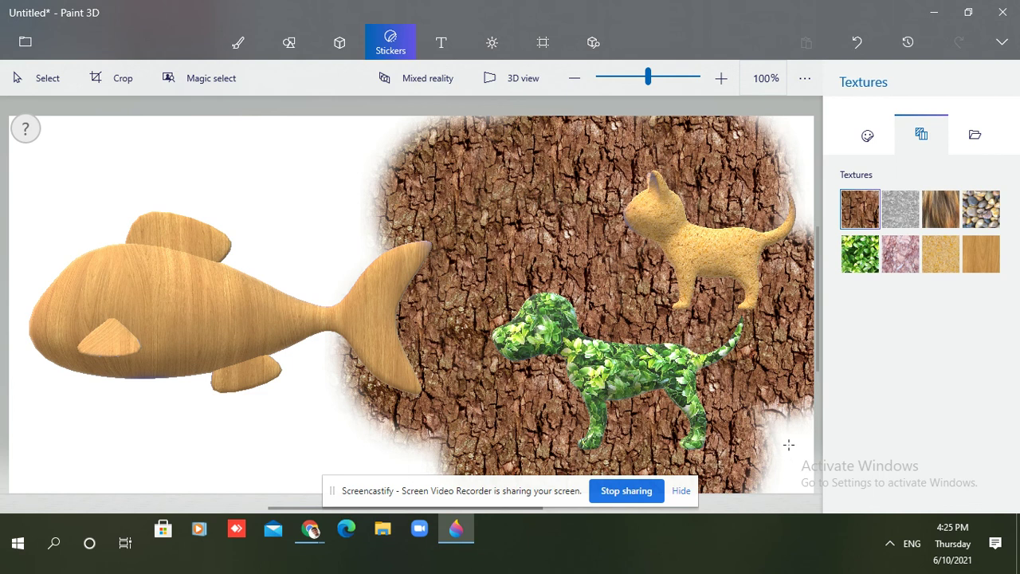